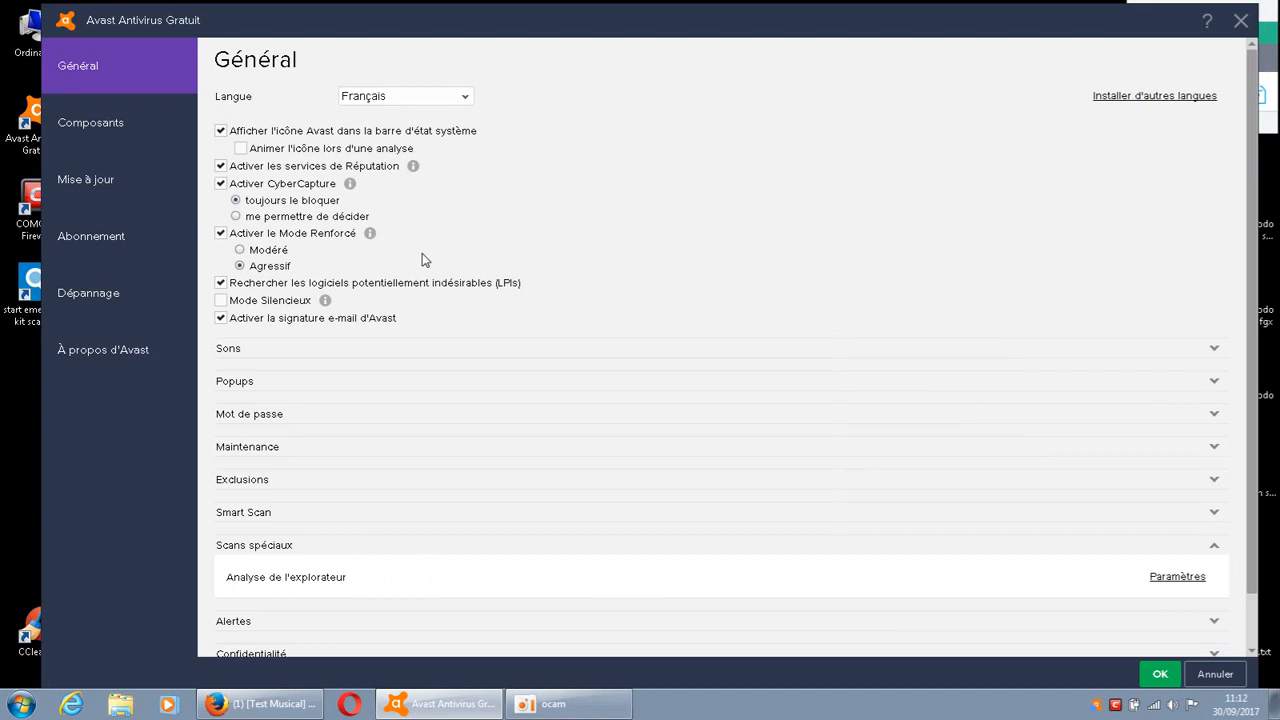
- Scan the RegSeeker_4.0 folder in Téléchargements with Avast from Windows Explorer
{"action": "left_click_drag", "start_coordinate": [417, 28], "coordinate": [651, 128]}
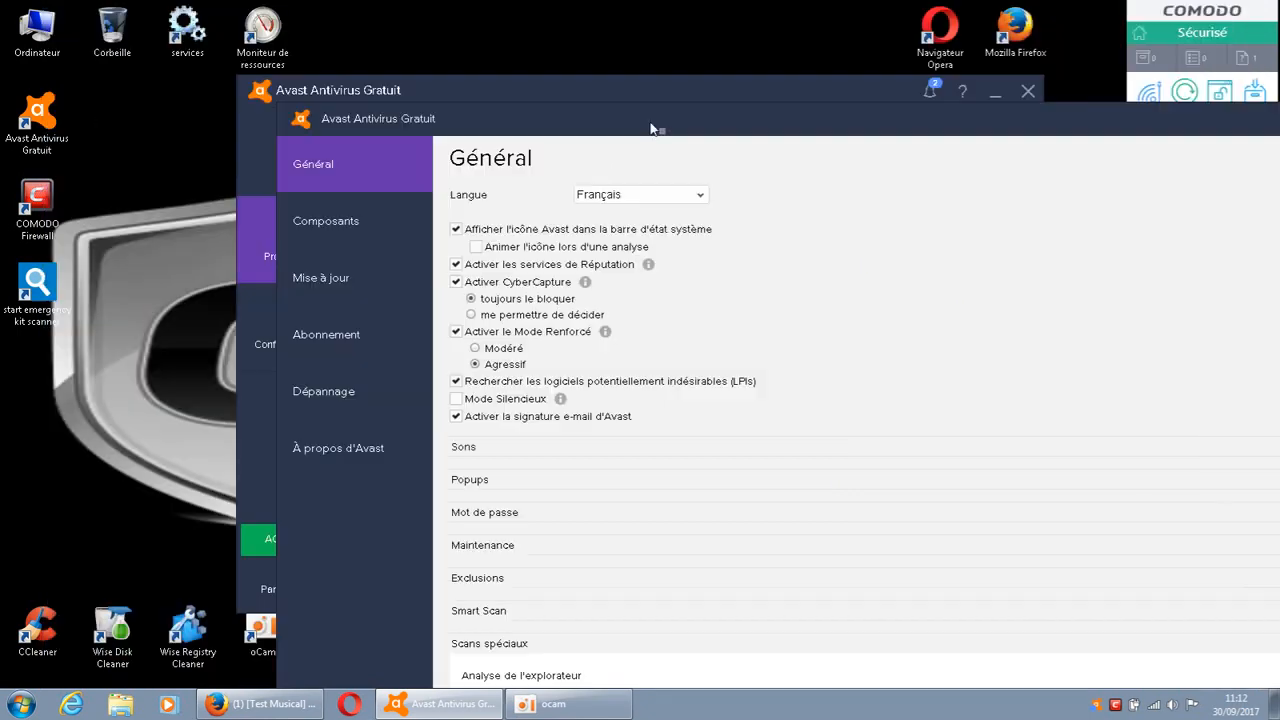
{"action": "left_click", "coordinate": [120, 704]}
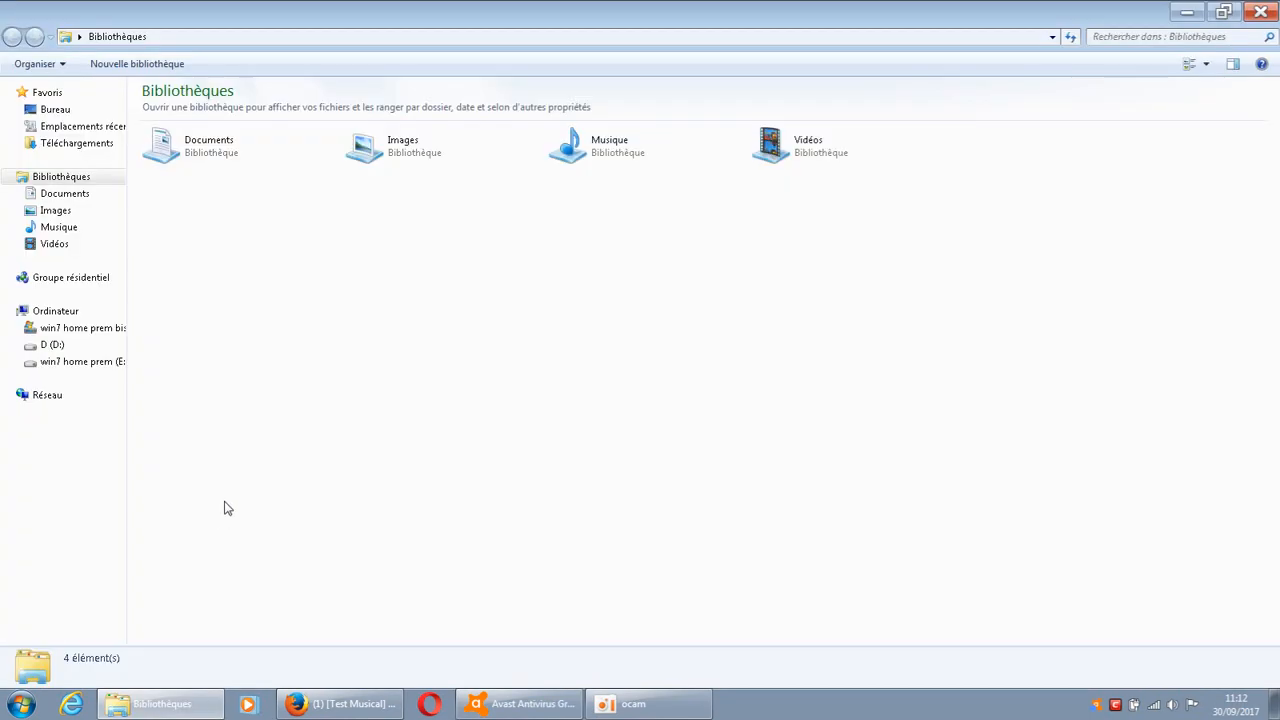
{"action": "left_click", "coordinate": [78, 143]}
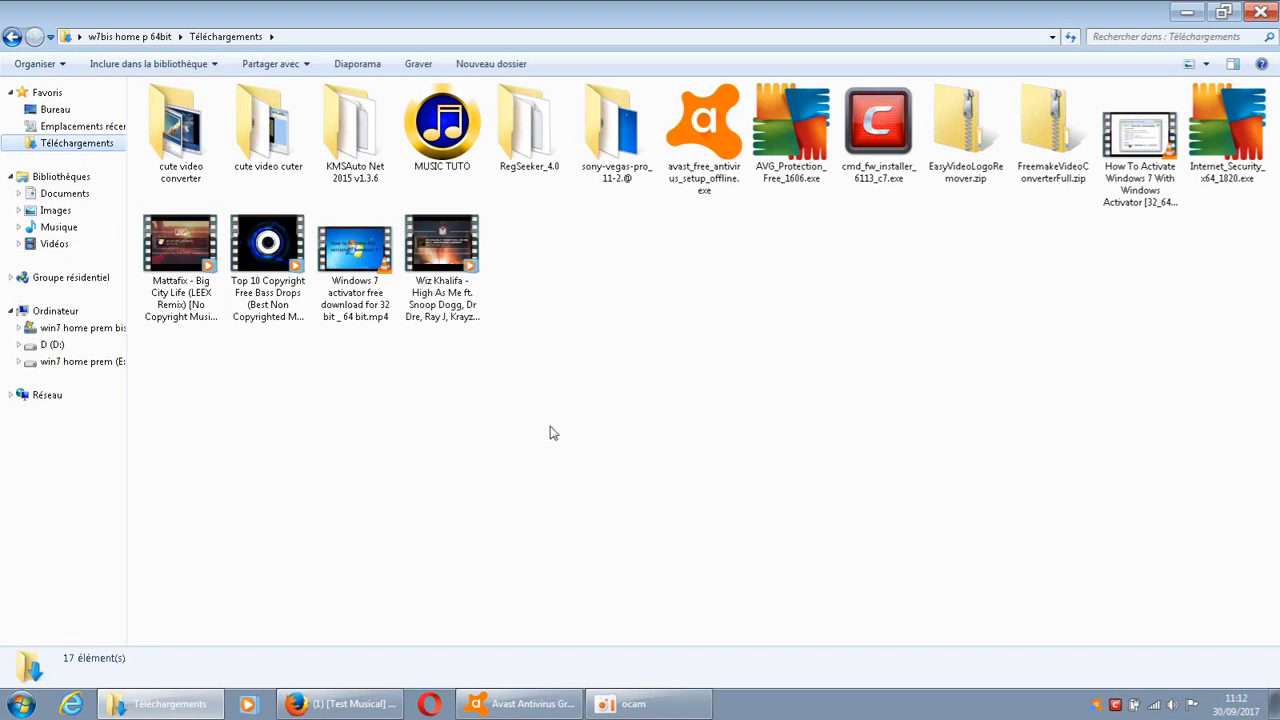
{"action": "left_click", "coordinate": [532, 160]}
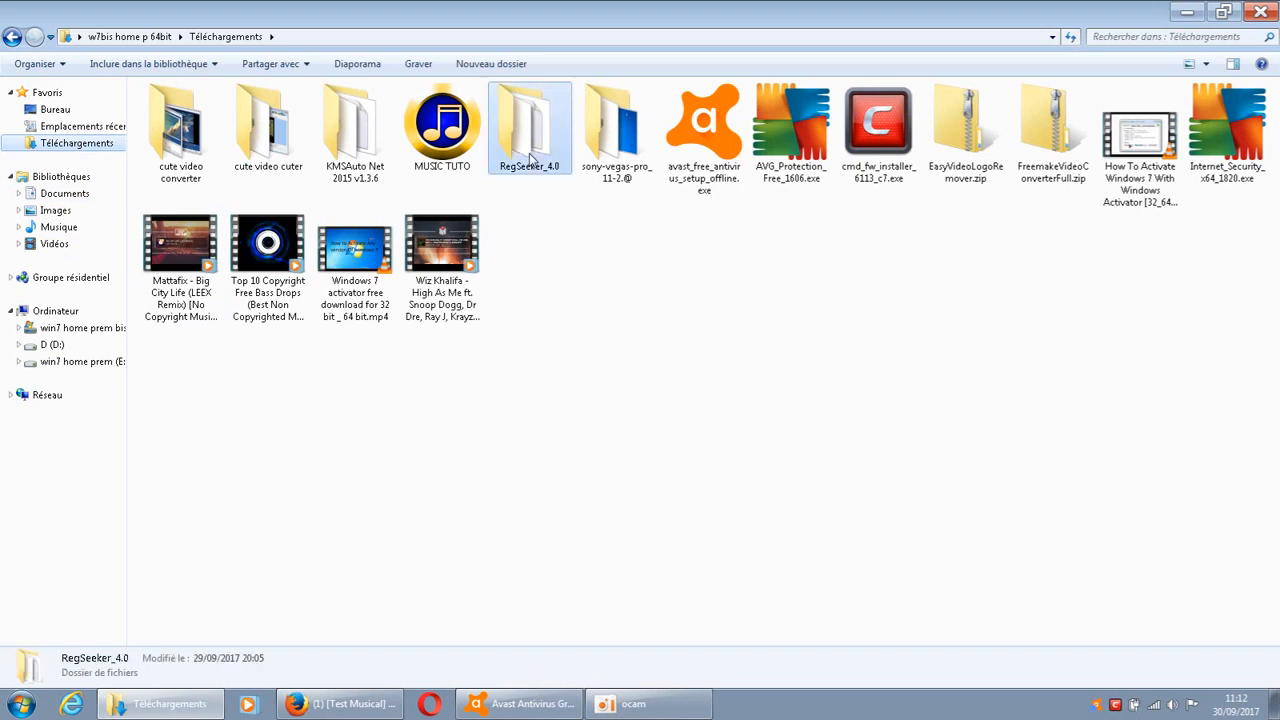
{"action": "right_click", "coordinate": [532, 160]}
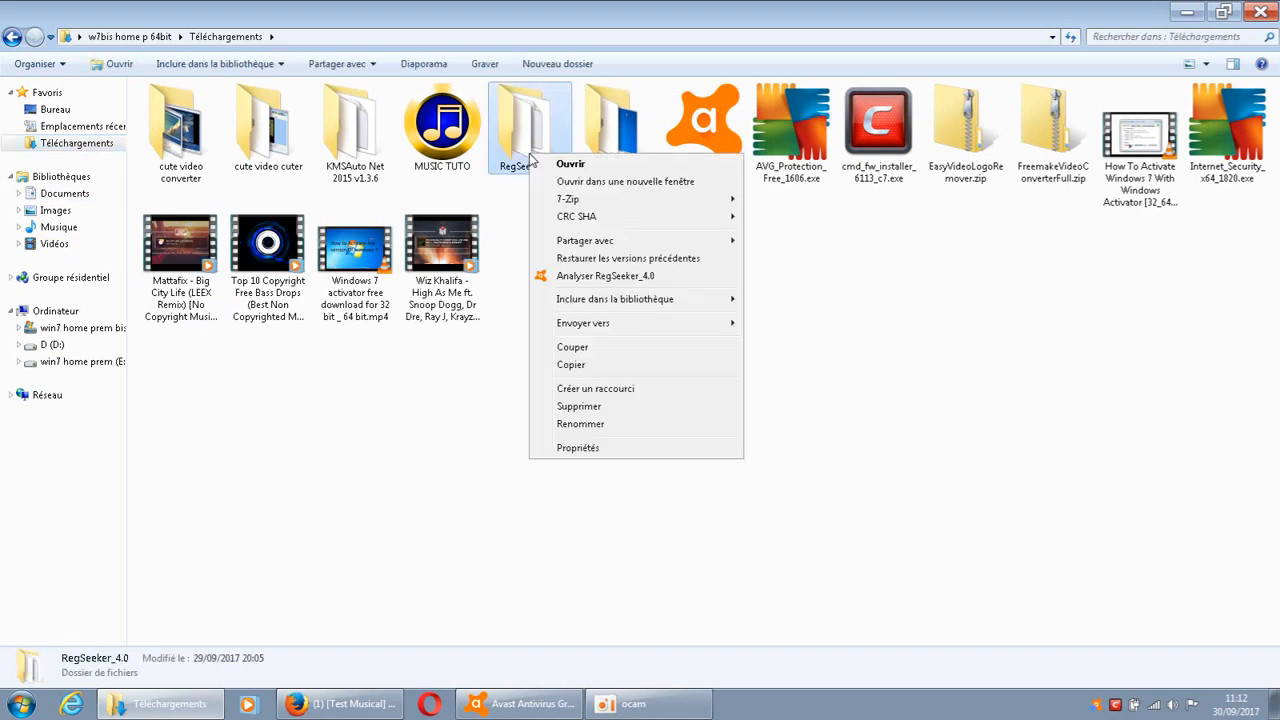
{"action": "left_click", "coordinate": [622, 277]}
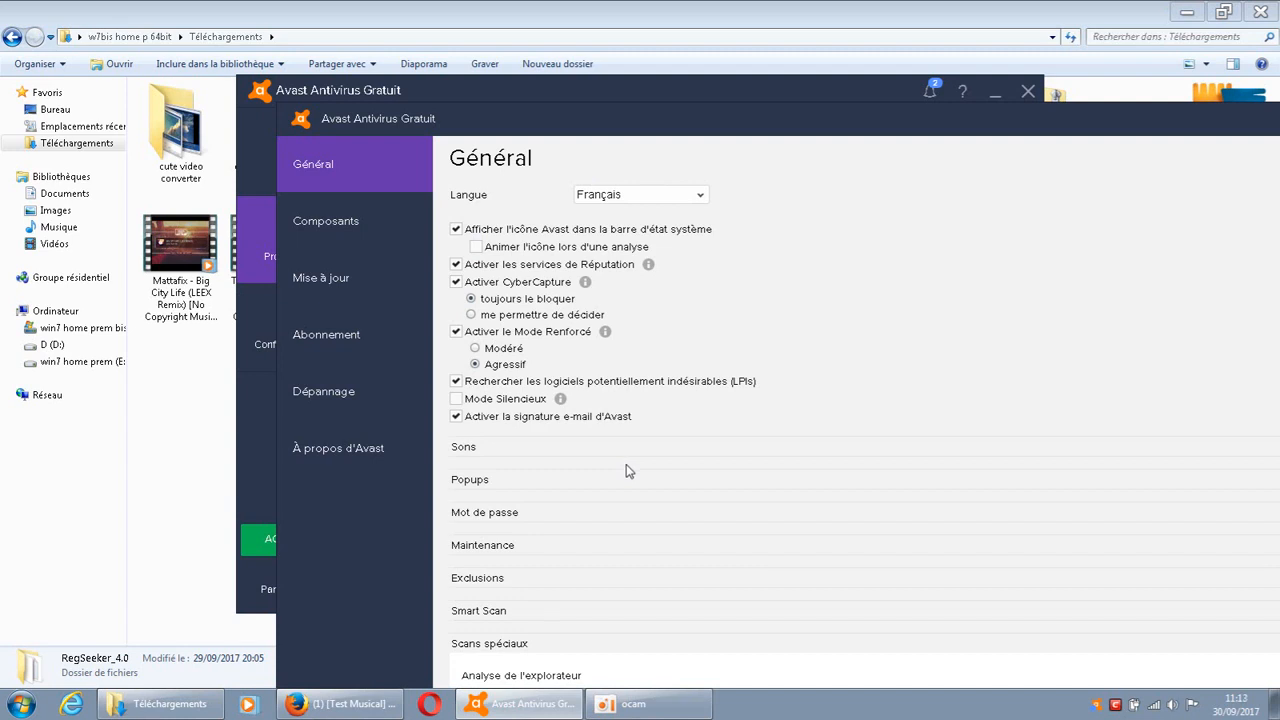
- Minimize the Téléchargements window and move the Avast settings window aside to view the Explorer scan window
{"action": "mouse_move", "coordinate": [528, 705]}
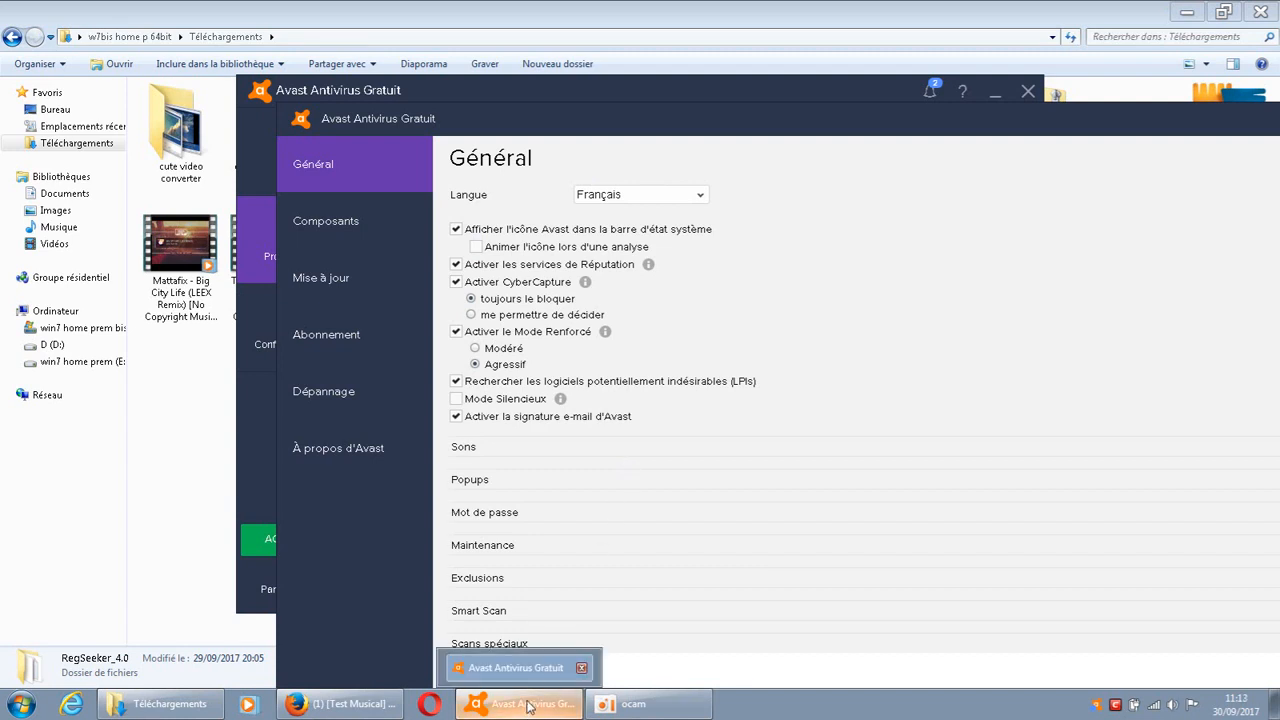
{"action": "left_click", "coordinate": [535, 677]}
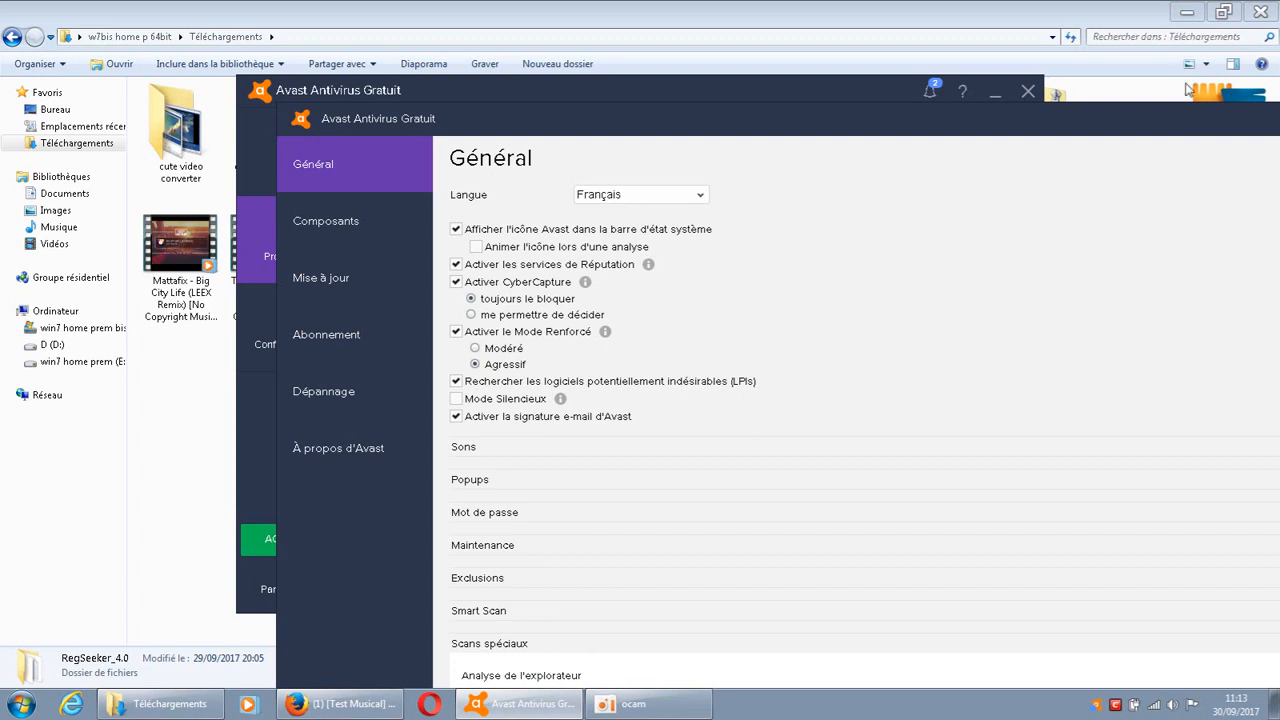
{"action": "left_click", "coordinate": [1189, 14]}
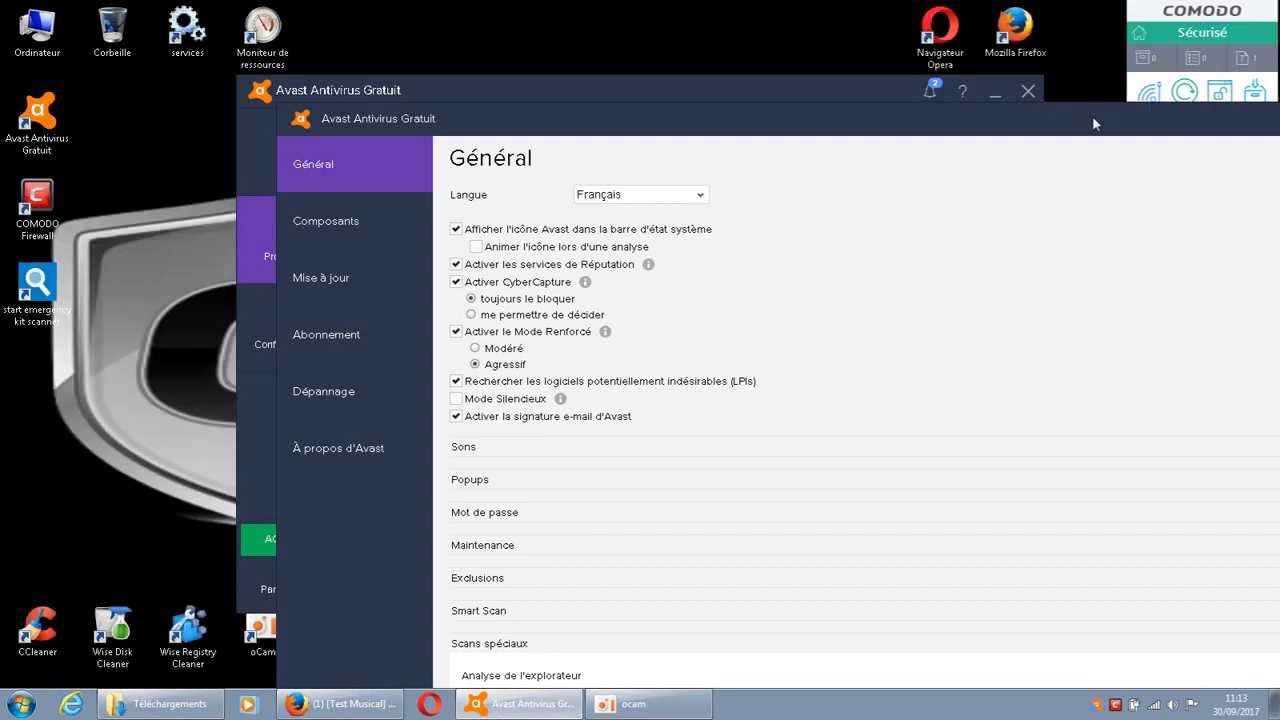
{"action": "left_click_drag", "start_coordinate": [1095, 123], "coordinate": [875, 304]}
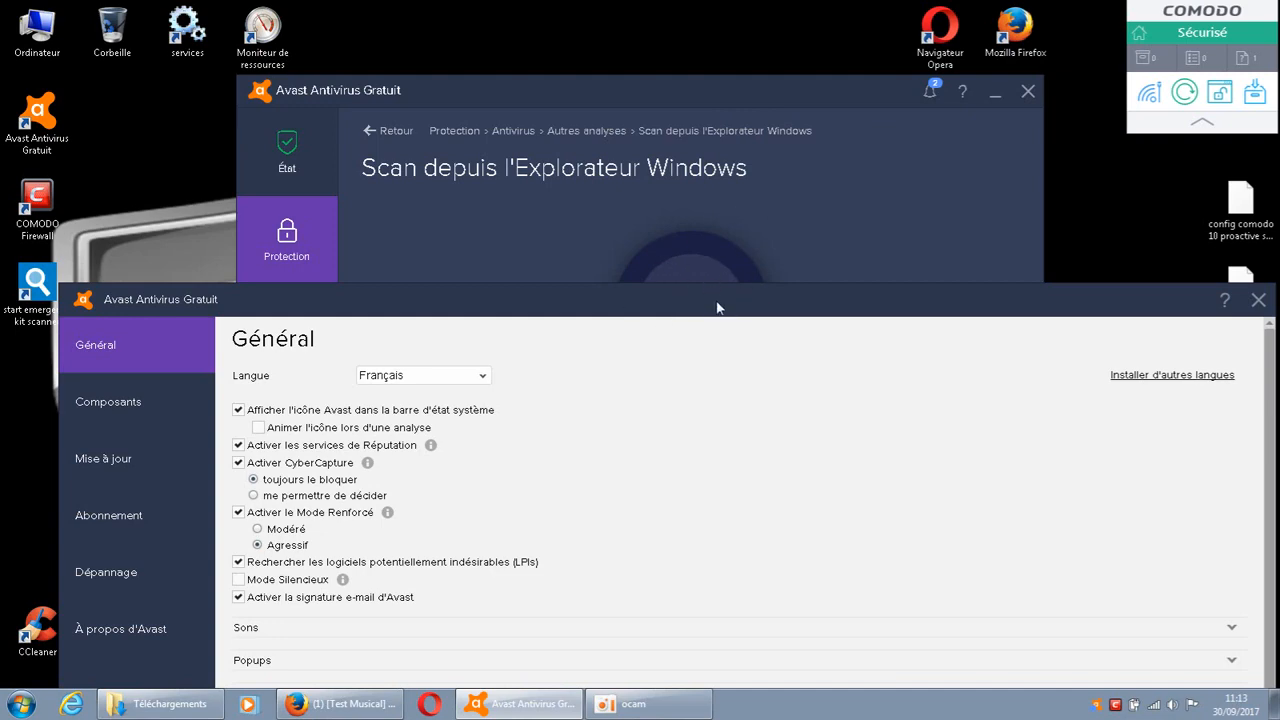
{"action": "left_click_drag", "start_coordinate": [717, 307], "coordinate": [720, 62]}
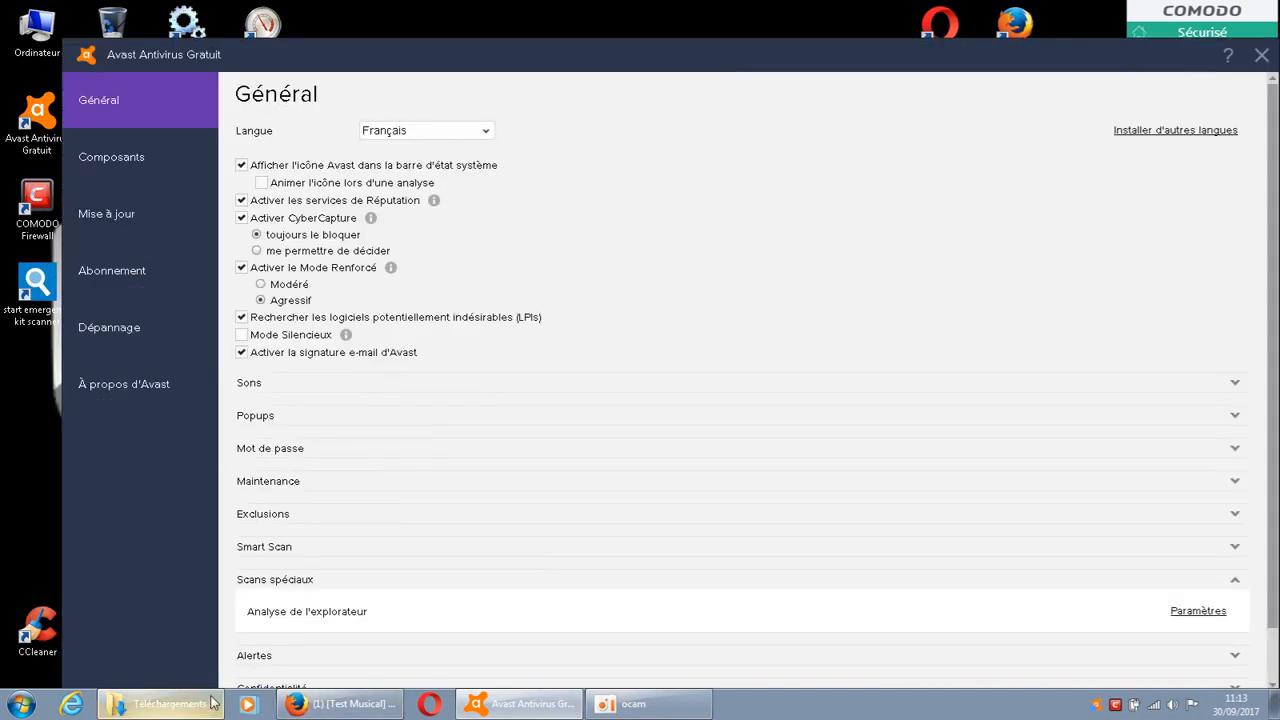
- Review the Avast scan option offered for the RegSeeker_4.0 folder and close the Téléchargements window
{"action": "left_click", "coordinate": [212, 703]}
{"action": "right_click", "coordinate": [540, 157]}
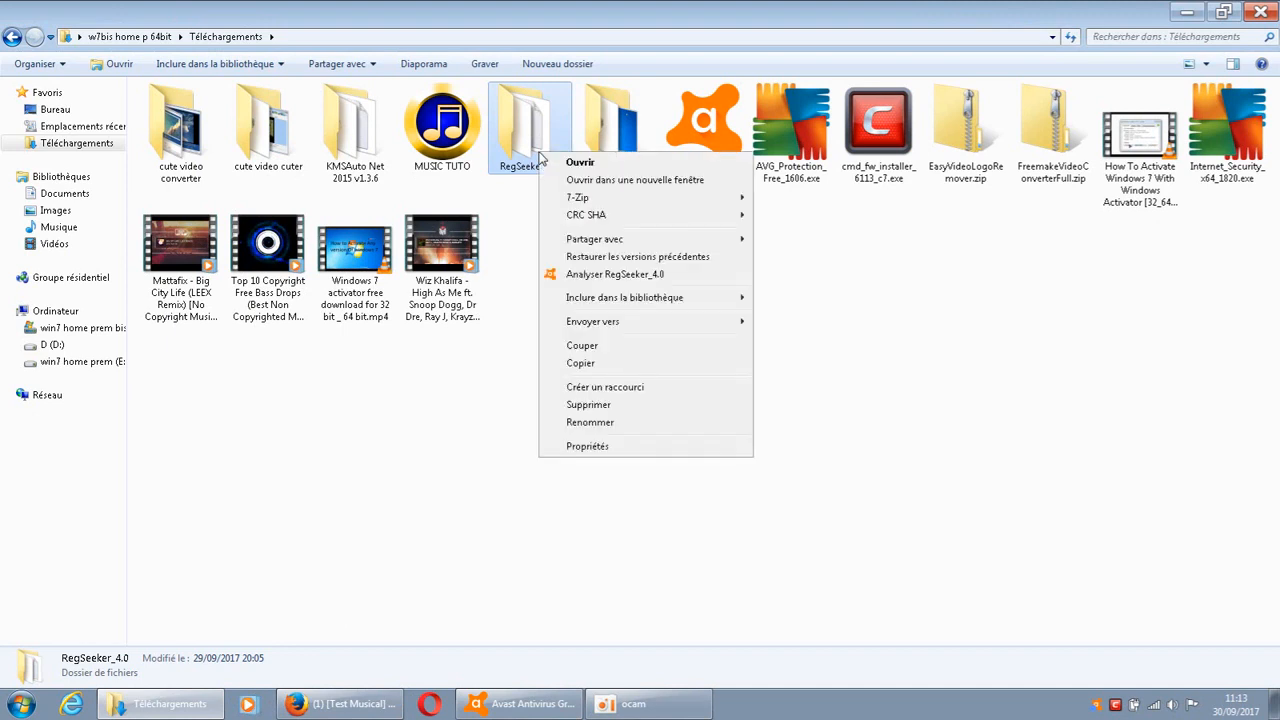
{"action": "left_click", "coordinate": [1250, 20]}
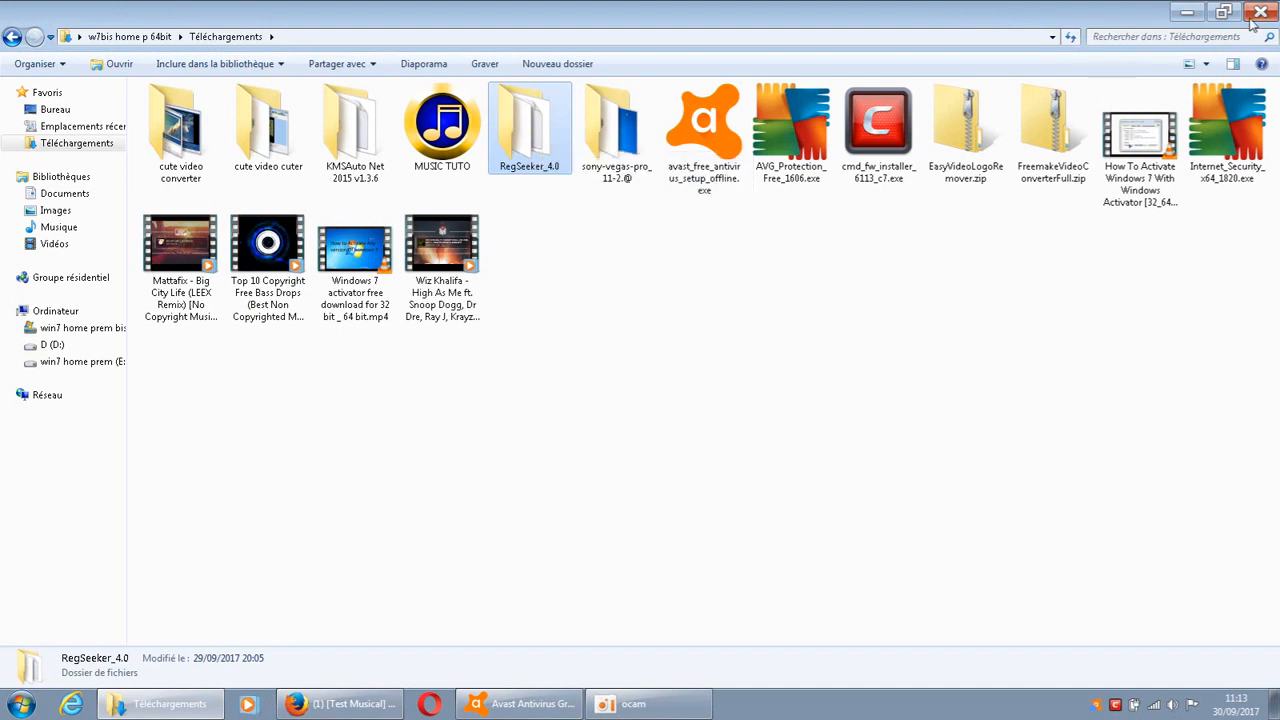
{"action": "left_click", "coordinate": [1253, 20]}
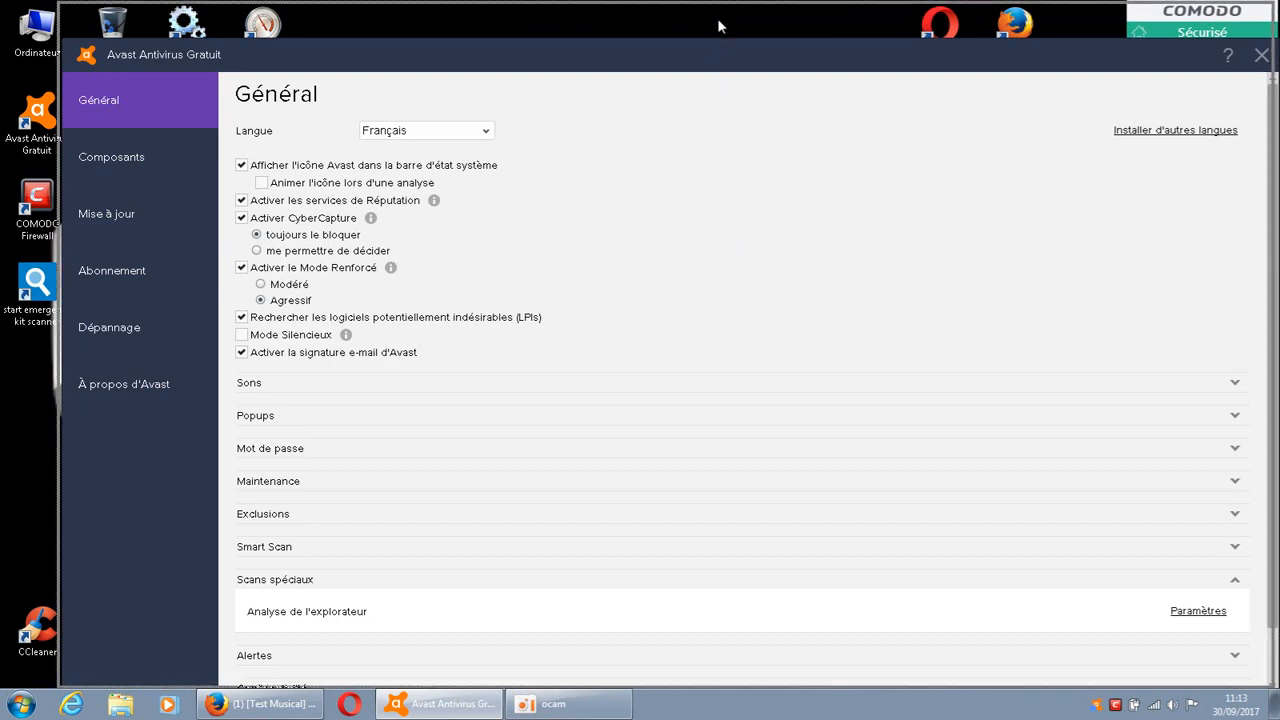
- Reopen the Avast general settings and open the Analyse de l'explorateur parameters under Scans spéciaux
{"action": "left_click_drag", "start_coordinate": [723, 57], "coordinate": [718, 20]}
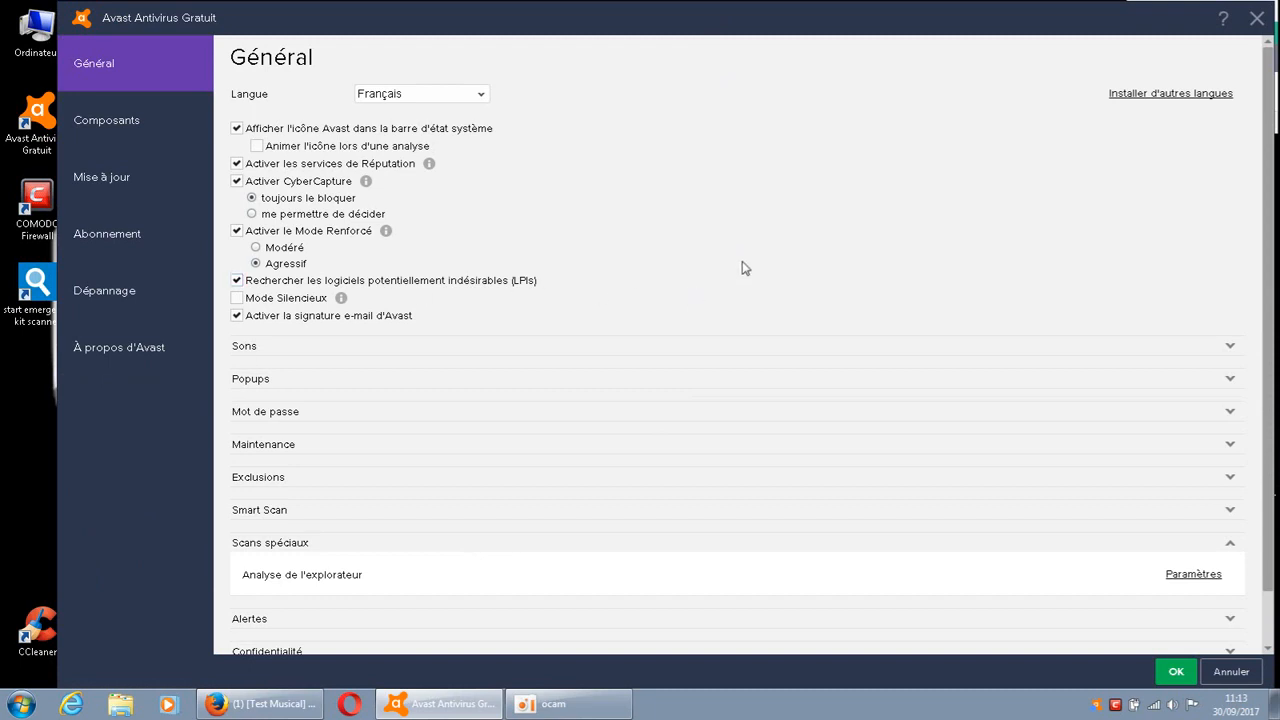
{"action": "left_click", "coordinate": [1260, 20]}
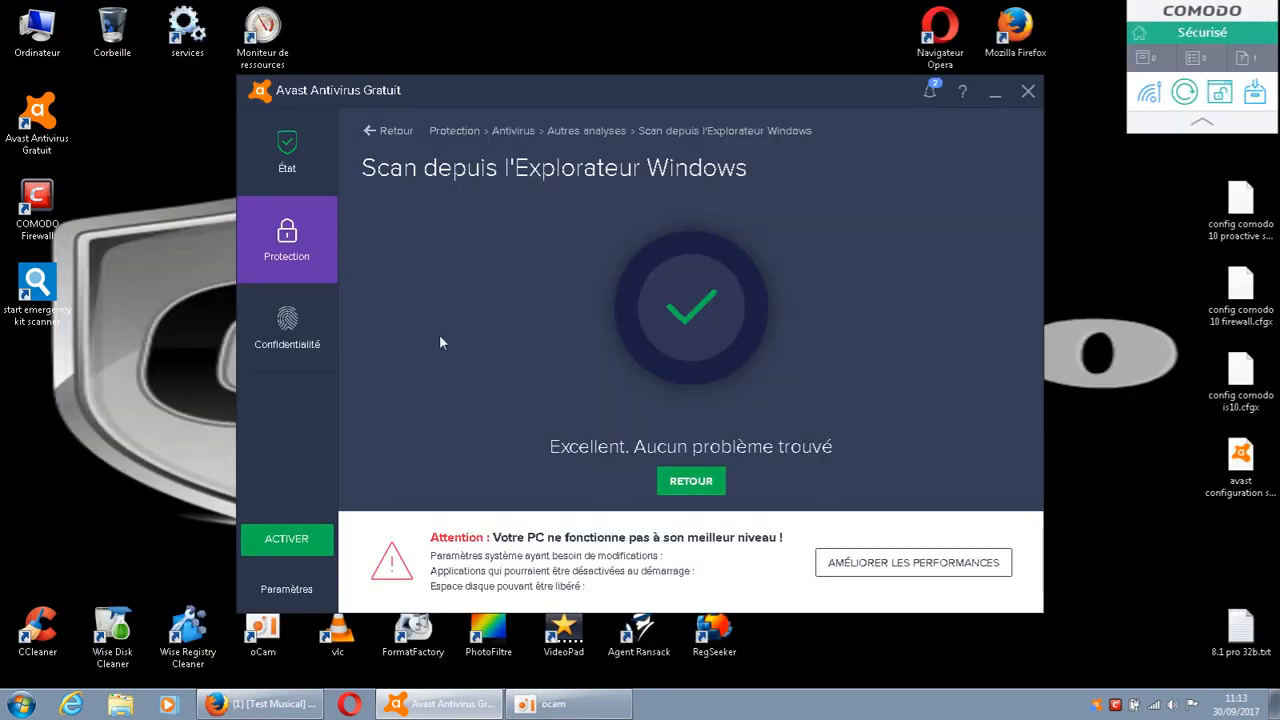
{"action": "left_click", "coordinate": [287, 589]}
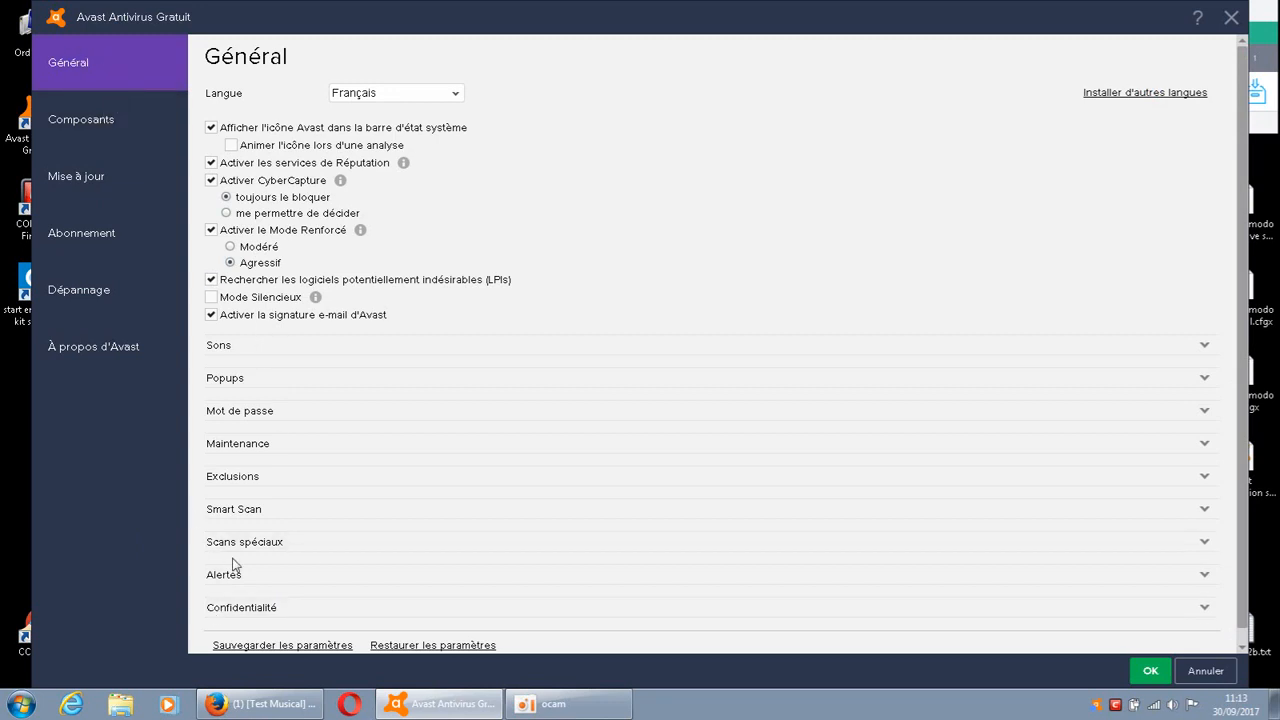
{"action": "left_click", "coordinate": [823, 545]}
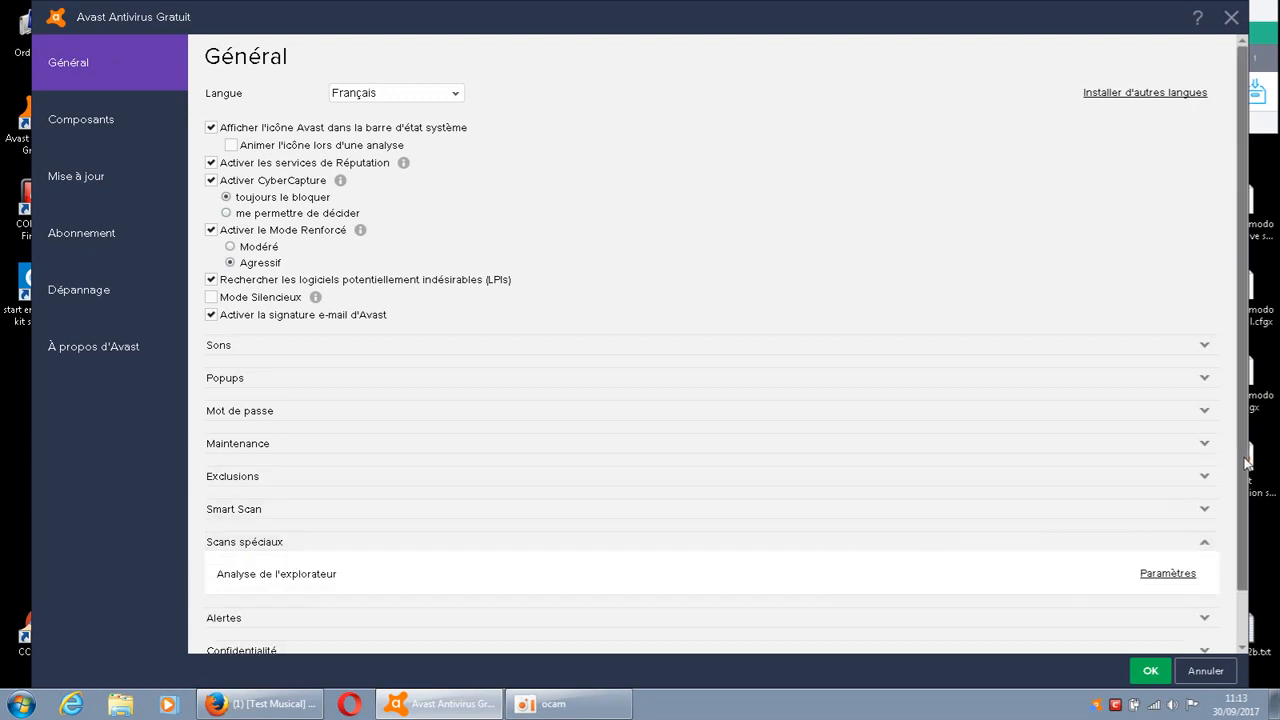
{"action": "left_click_drag", "start_coordinate": [1243, 462], "coordinate": [1245, 526]}
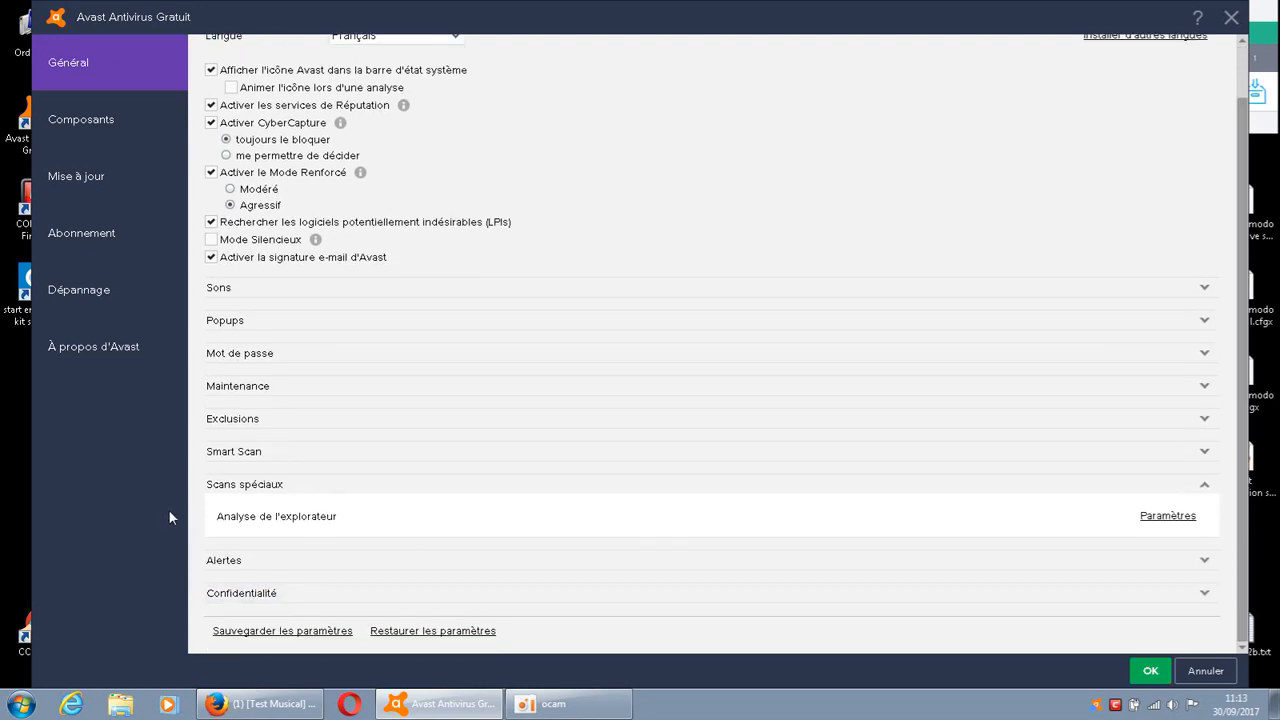
{"action": "left_click", "coordinate": [1162, 516]}
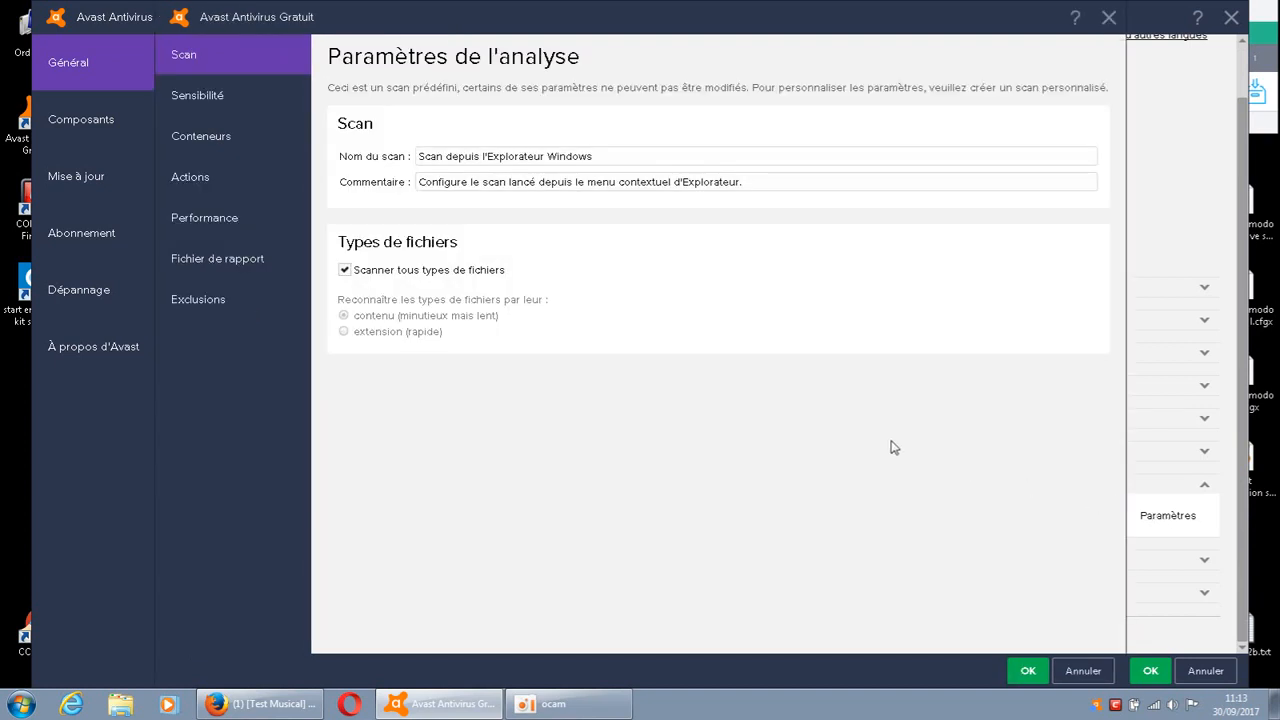
- Enable automatic actions during the Explorer scan and set the virus action to "Déplacer vers la zone de Quarantaine"
{"action": "left_click", "coordinate": [224, 180]}
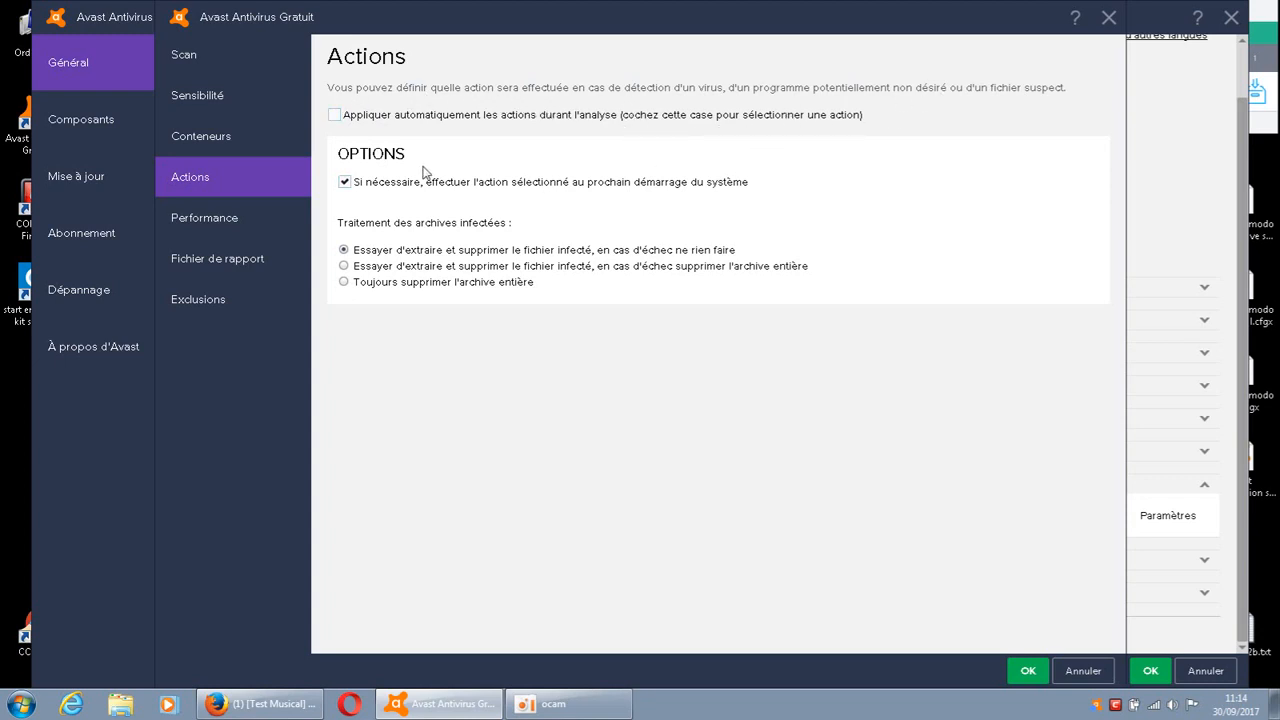
{"action": "left_click", "coordinate": [336, 117]}
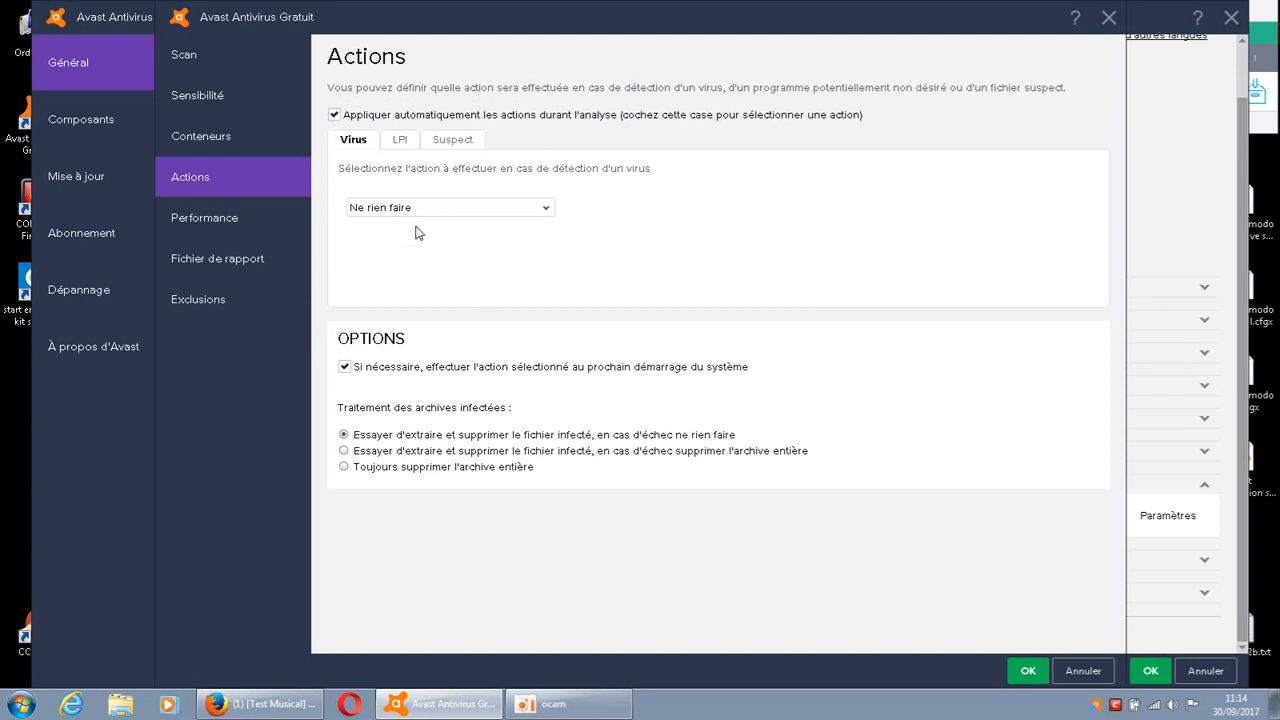
{"action": "left_click", "coordinate": [546, 208]}
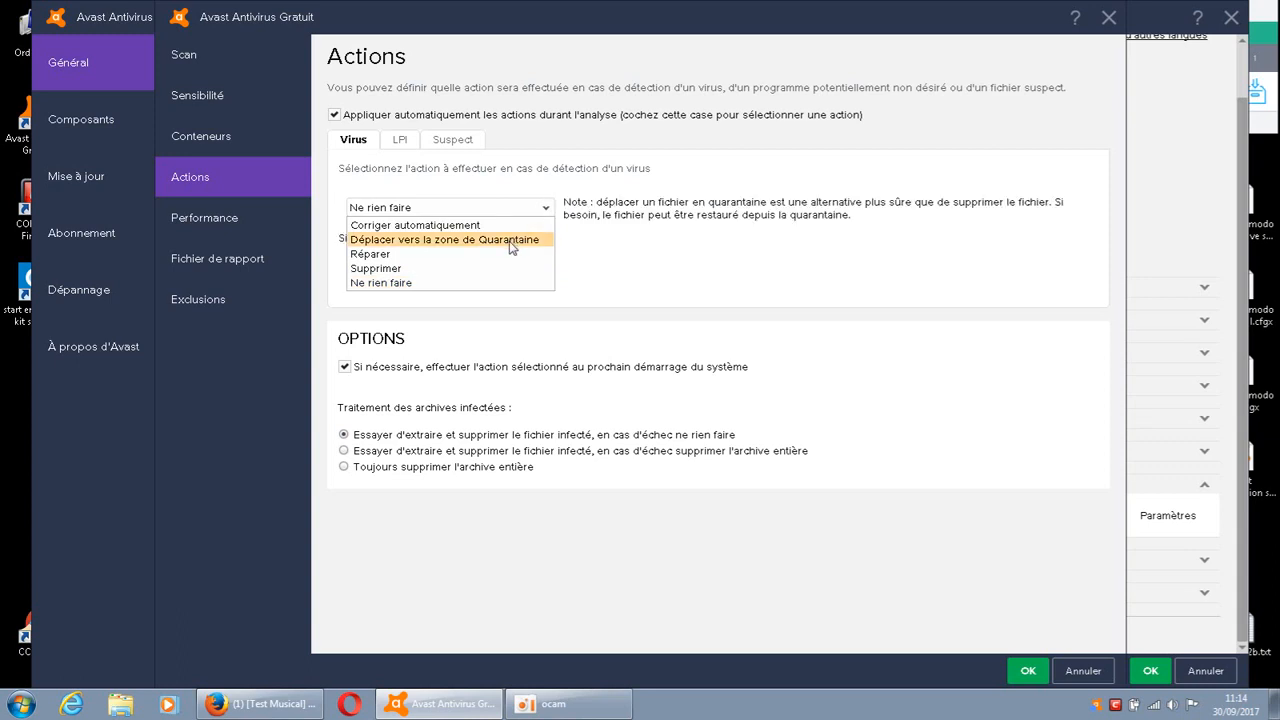
{"action": "left_click", "coordinate": [512, 240]}
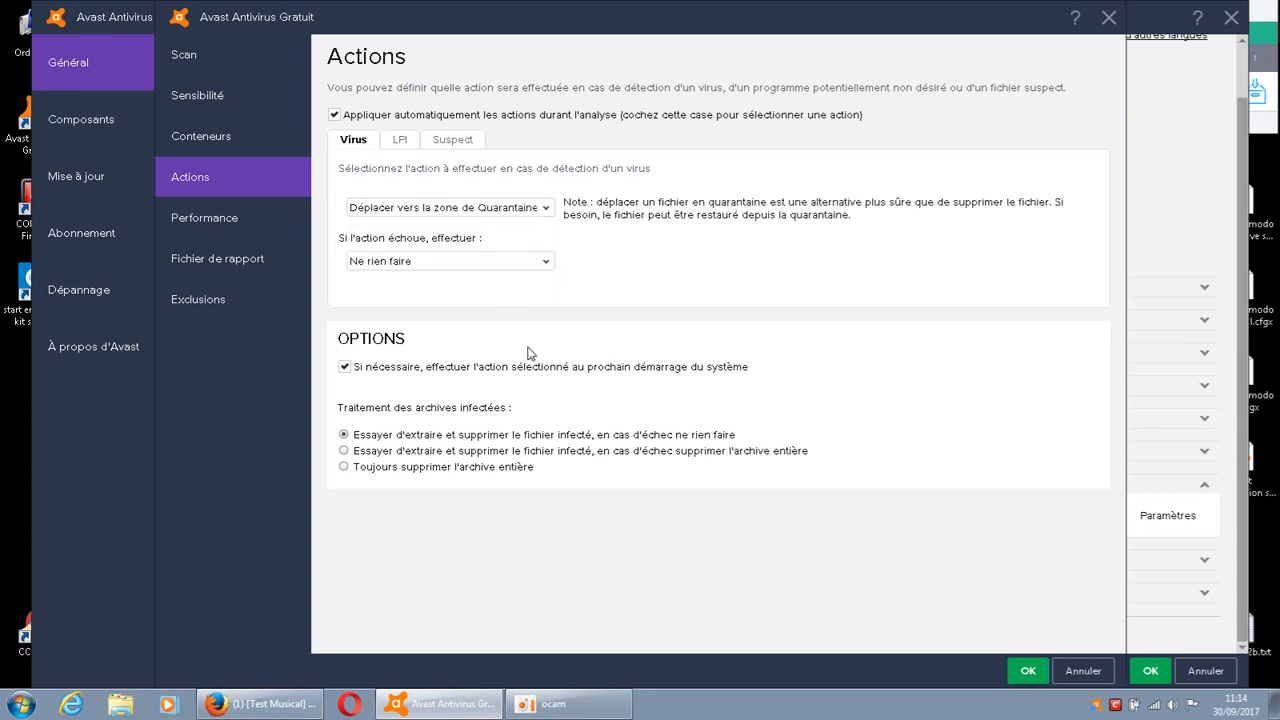
{"action": "left_click", "coordinate": [547, 208]}
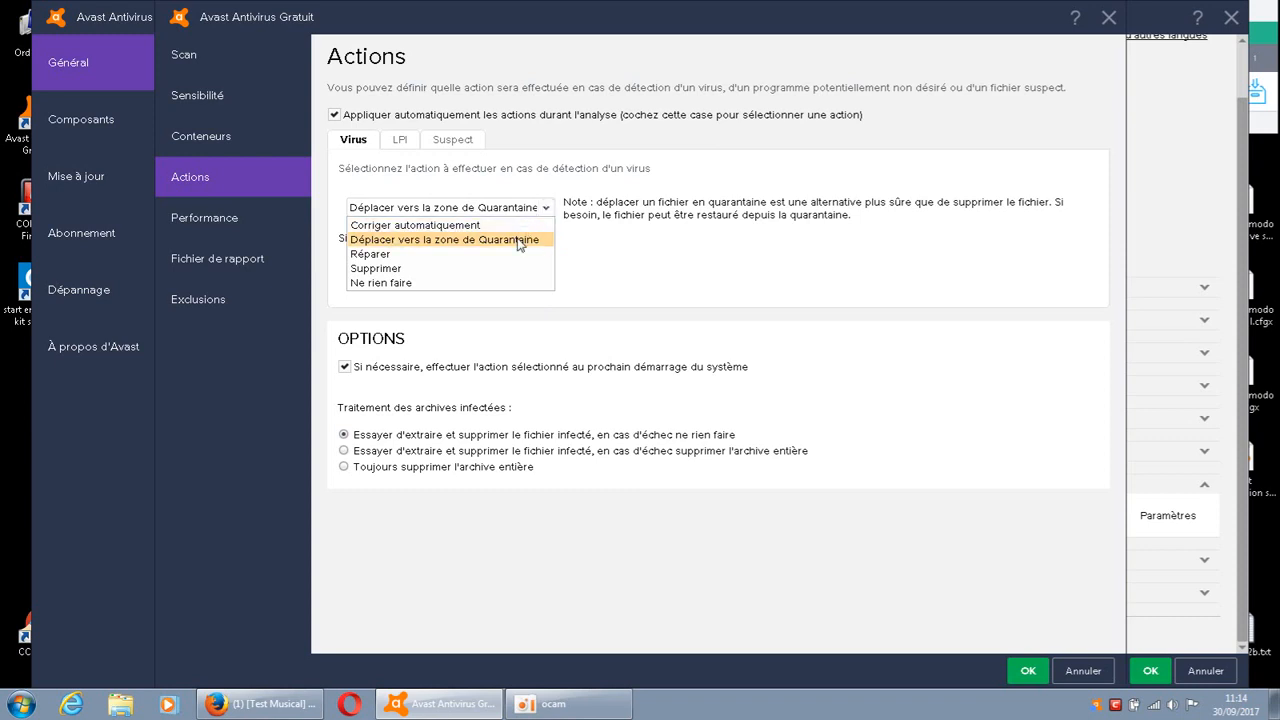
{"action": "left_click", "coordinate": [518, 240]}
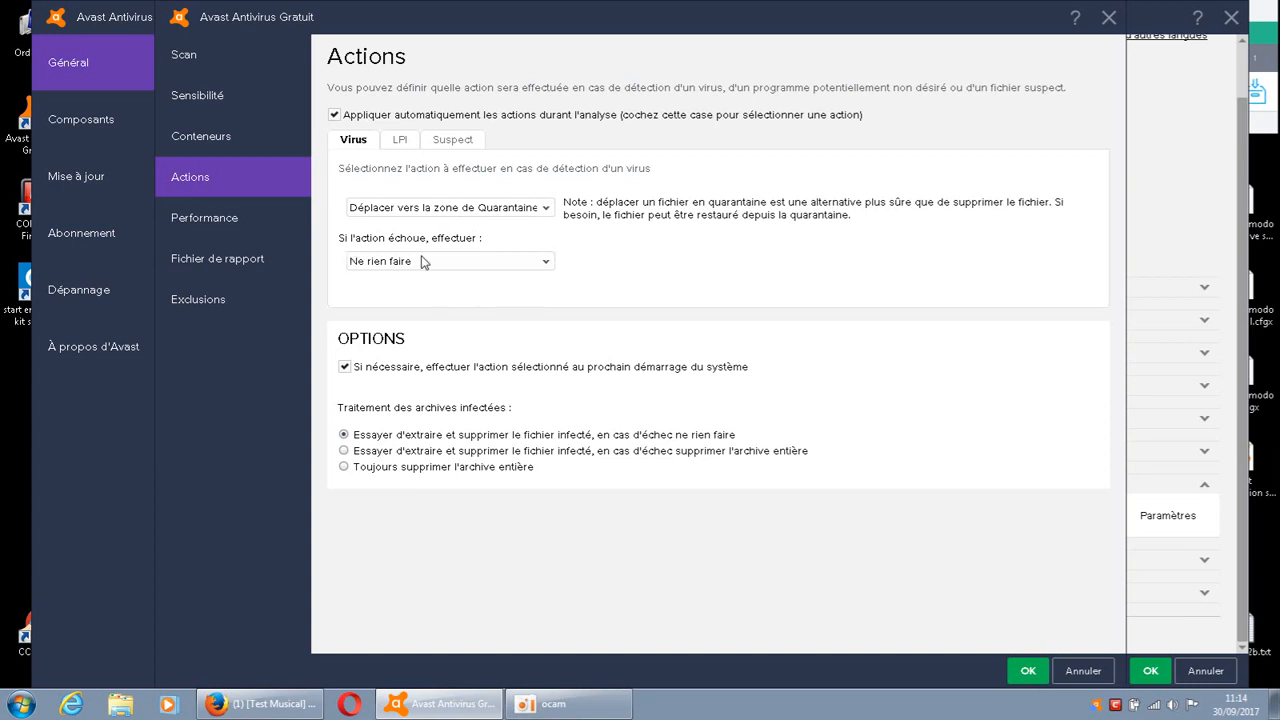
- Set the virus fallback action, used if the first one fails, to "Déplacer vers la zone de Quarantaine"
{"action": "left_click", "coordinate": [546, 264]}
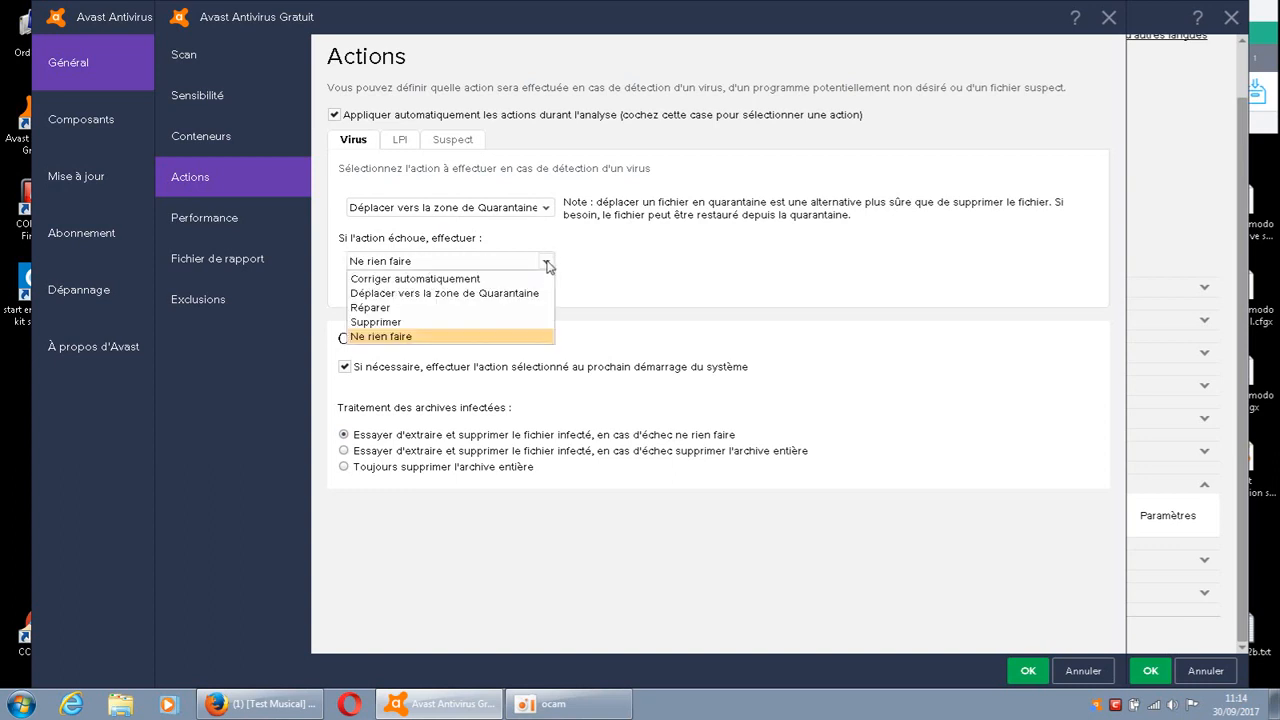
{"action": "left_click", "coordinate": [500, 294]}
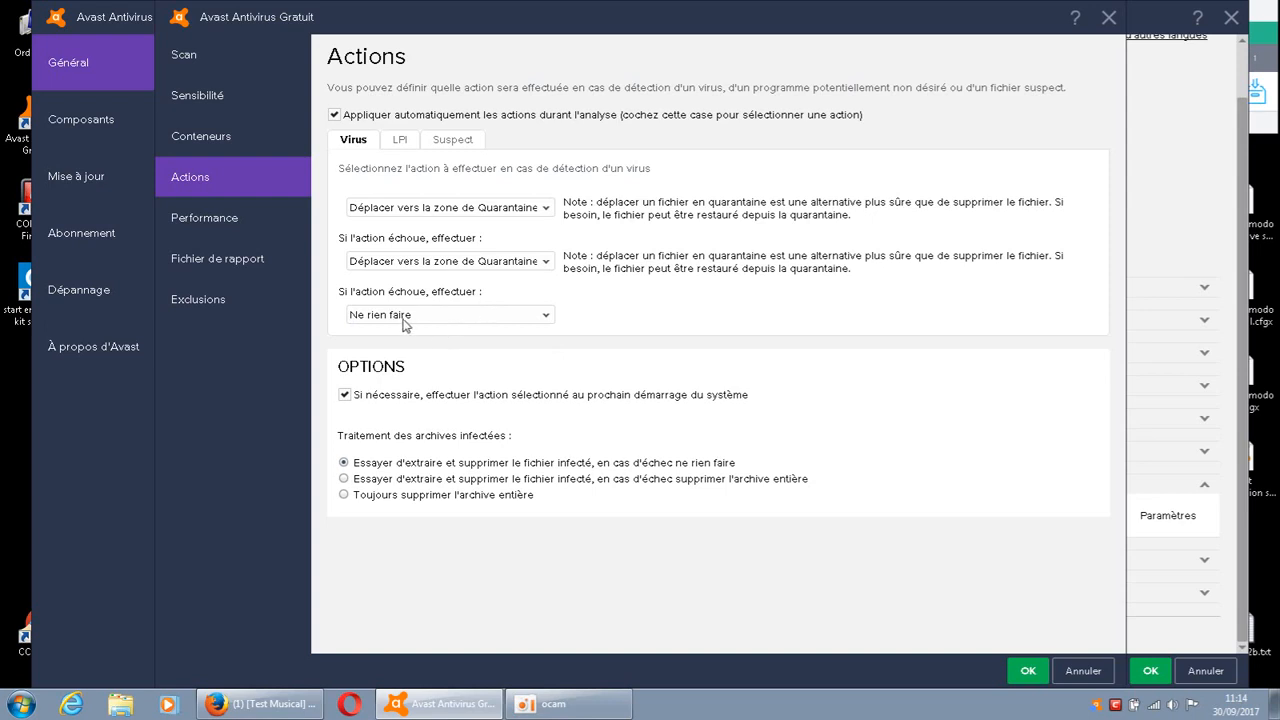
{"action": "left_click", "coordinate": [545, 316]}
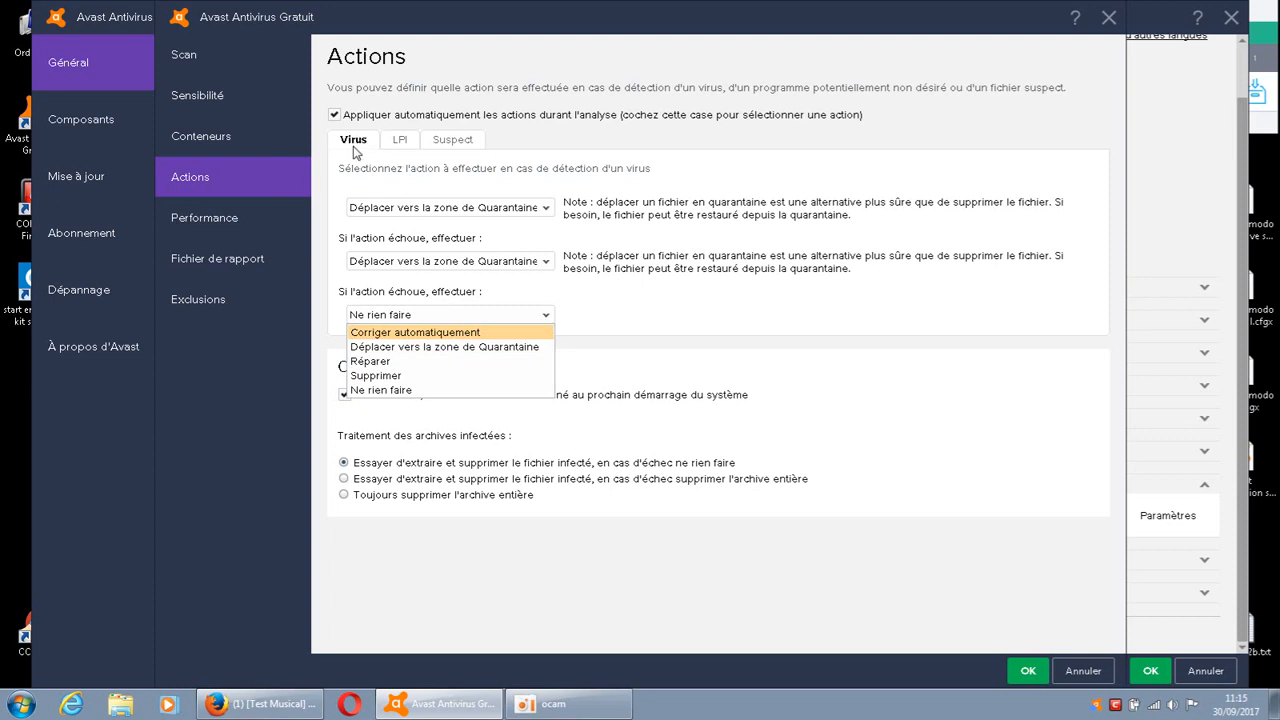
{"action": "left_click", "coordinate": [600, 315]}
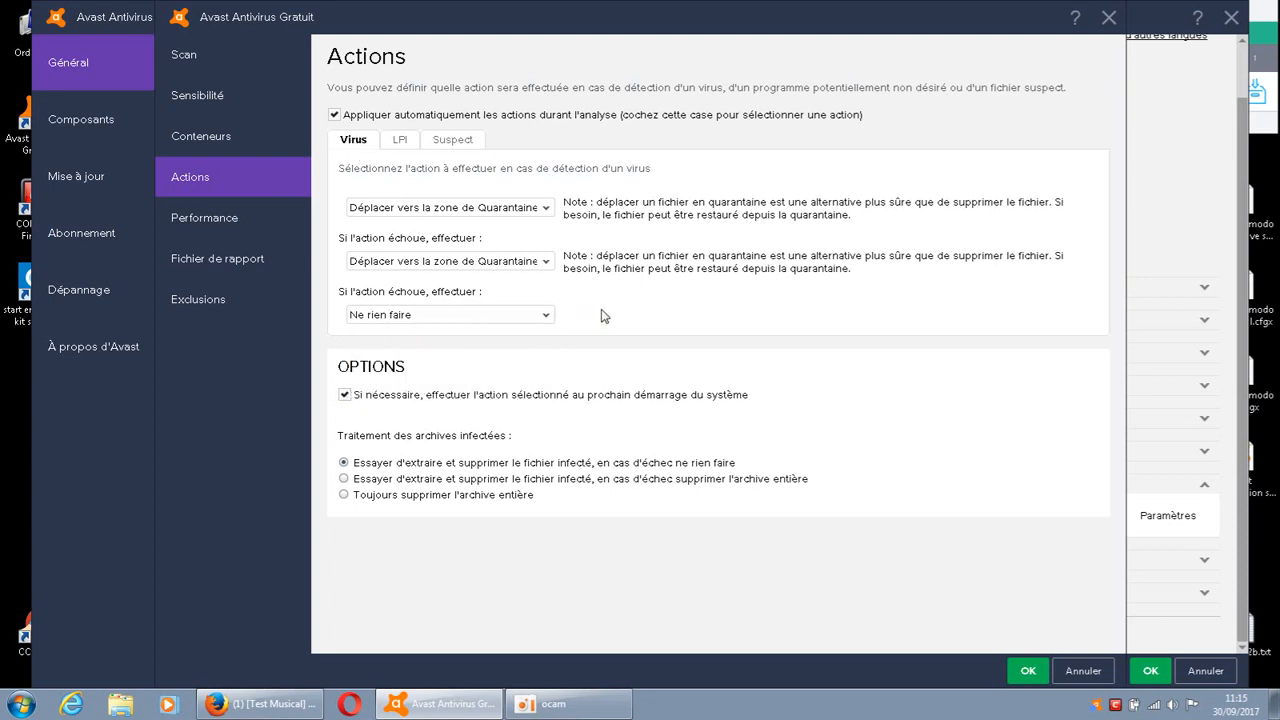
- Set both the main and first fallback actions for potentially unwanted programs (LPI) to "Déplacer vers la zone de Quarantaine"
{"action": "left_click", "coordinate": [404, 142]}
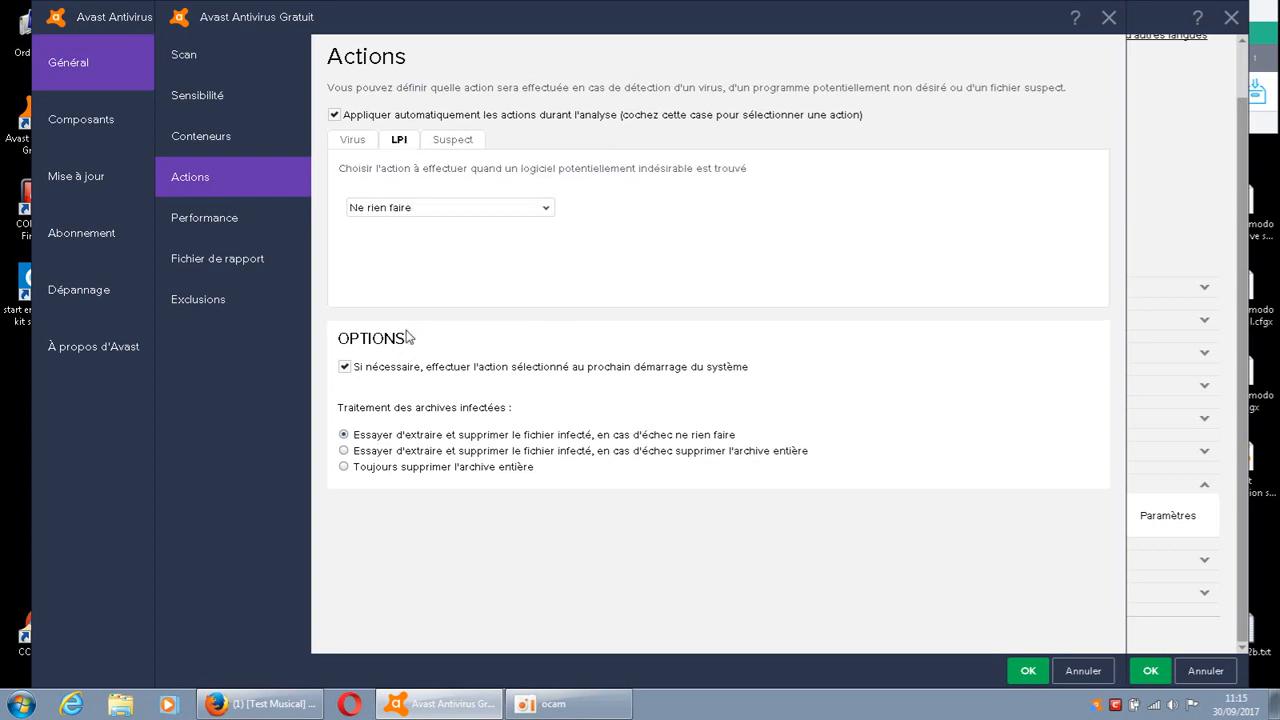
{"action": "left_click", "coordinate": [546, 209]}
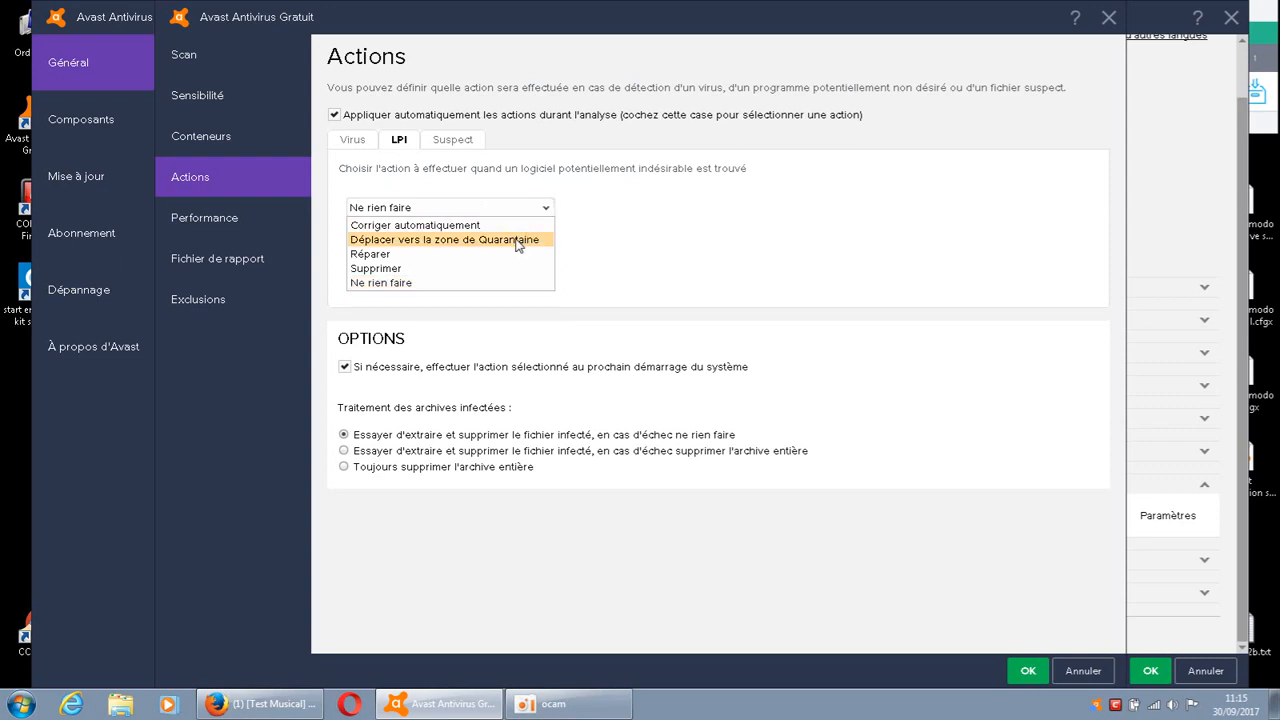
{"action": "left_click", "coordinate": [518, 242]}
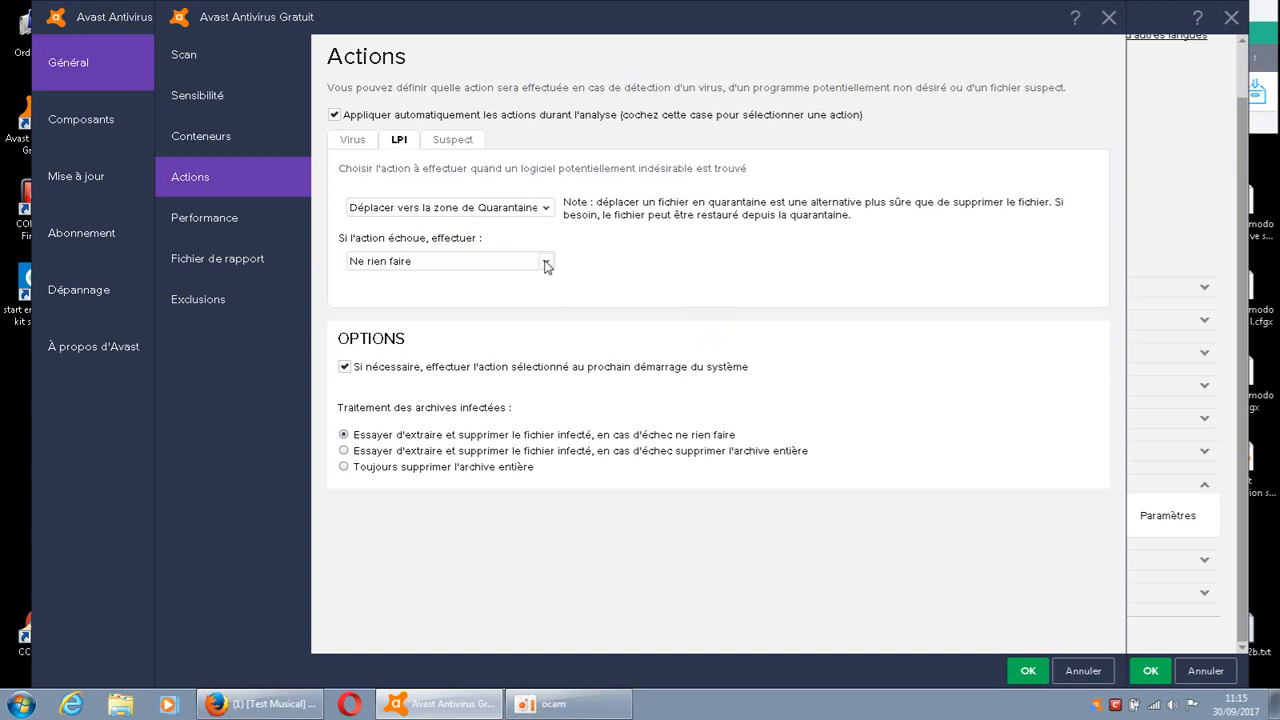
{"action": "left_click", "coordinate": [546, 262]}
{"action": "left_click", "coordinate": [449, 294]}
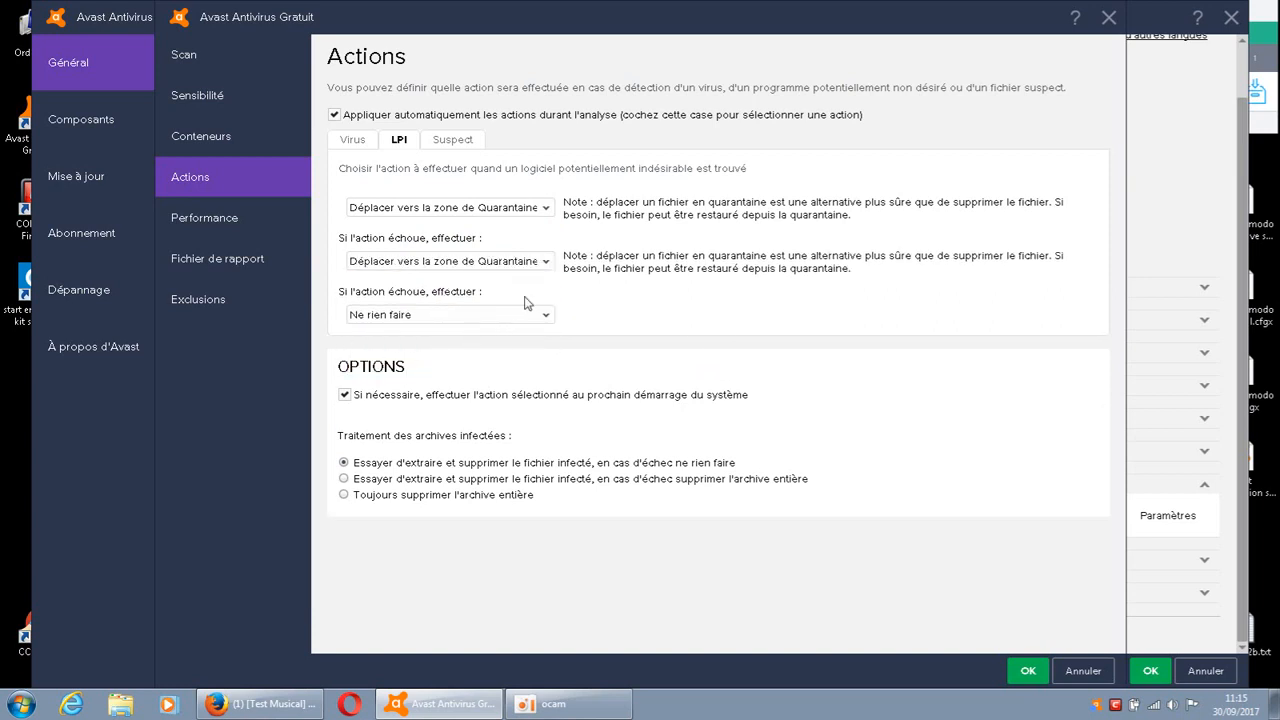
- Set both the main and first fallback actions for suspect objects to "Déplacer vers la zone de Quarantaine"
{"action": "left_click", "coordinate": [458, 143]}
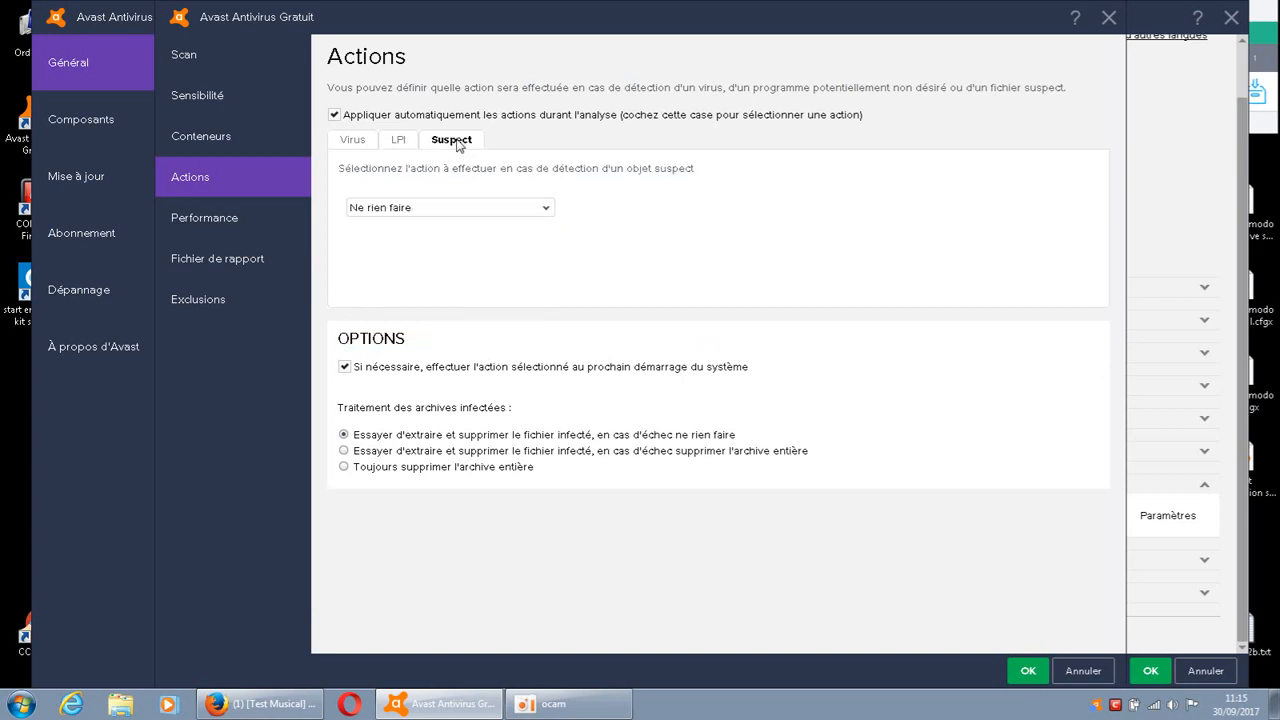
{"action": "left_click", "coordinate": [546, 208]}
{"action": "left_click", "coordinate": [453, 241]}
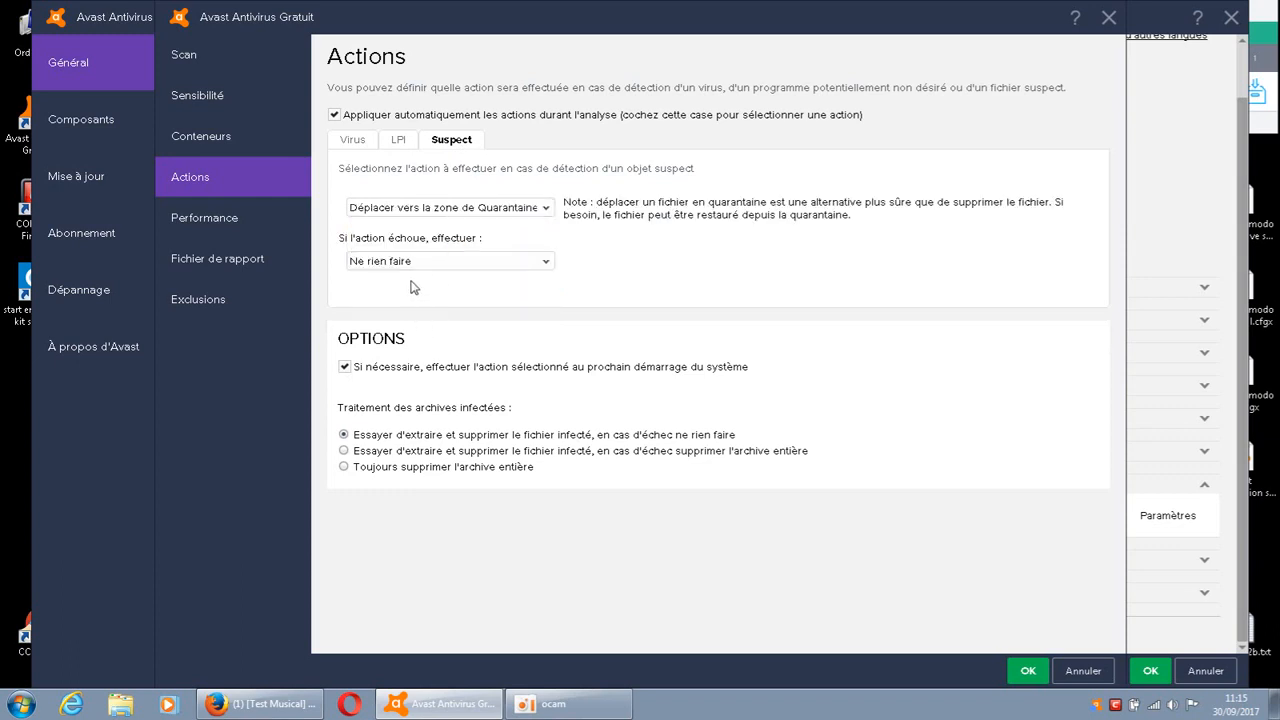
{"action": "left_click", "coordinate": [545, 266]}
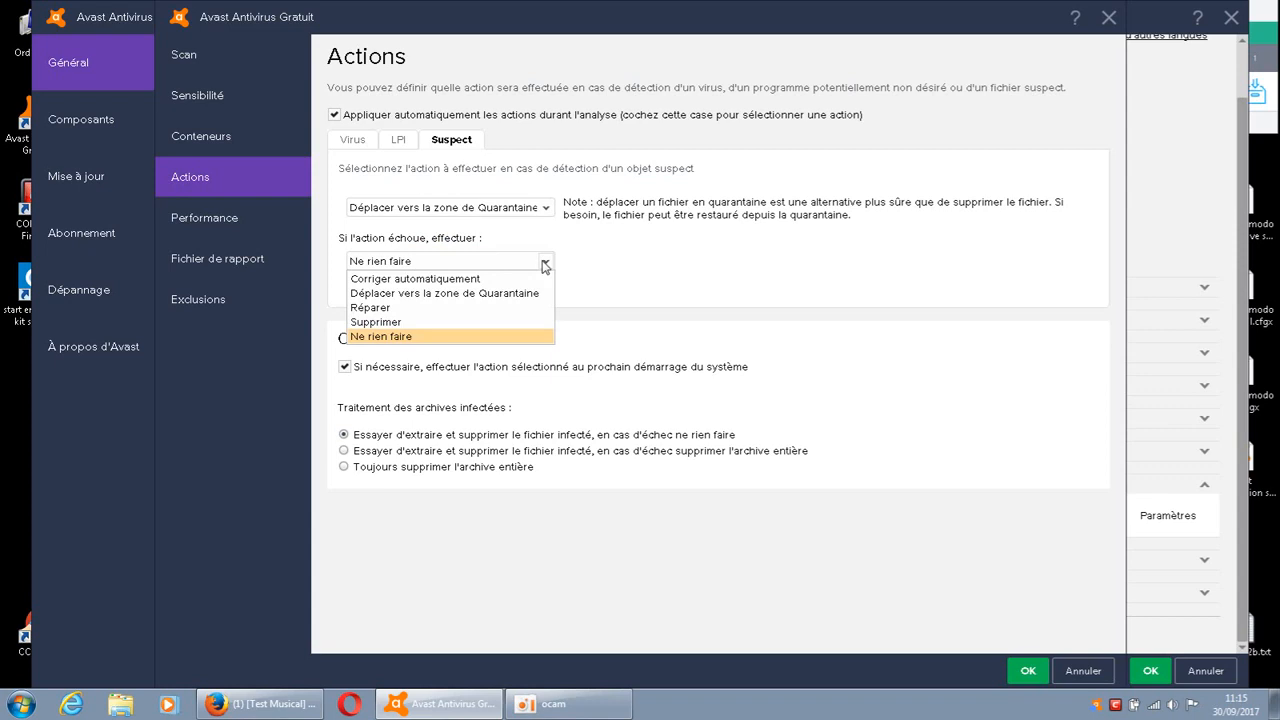
{"action": "left_click", "coordinate": [457, 292]}
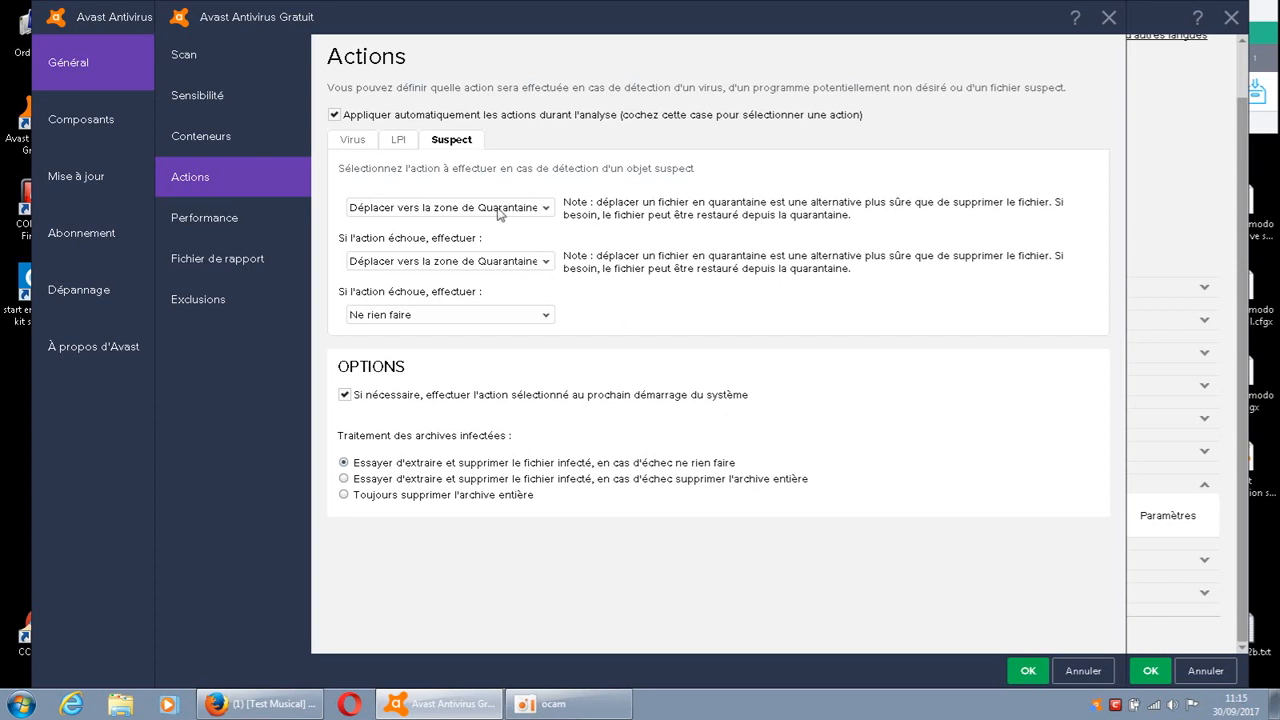
- Review the Explorer scan's actions for LPI, viruses and suspect objects, plus its performance, exclusions, sensitivity and scan settings
{"action": "left_click", "coordinate": [400, 141]}
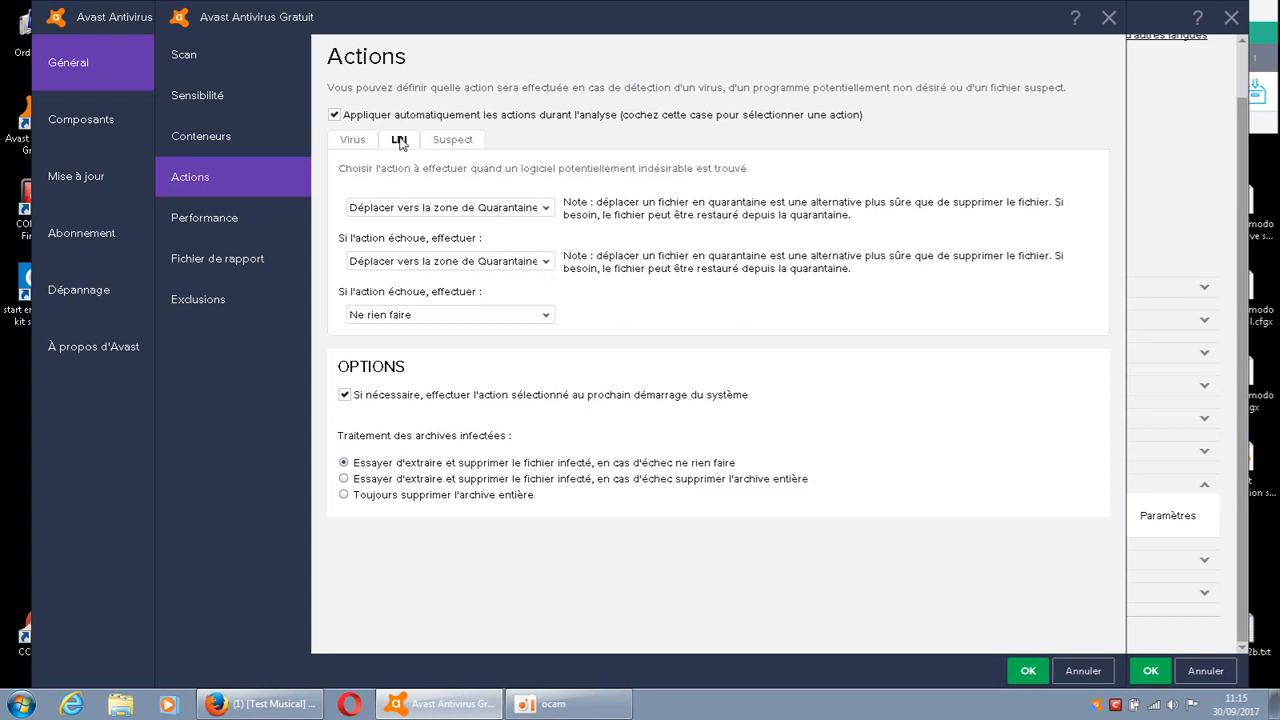
{"action": "left_click", "coordinate": [363, 144]}
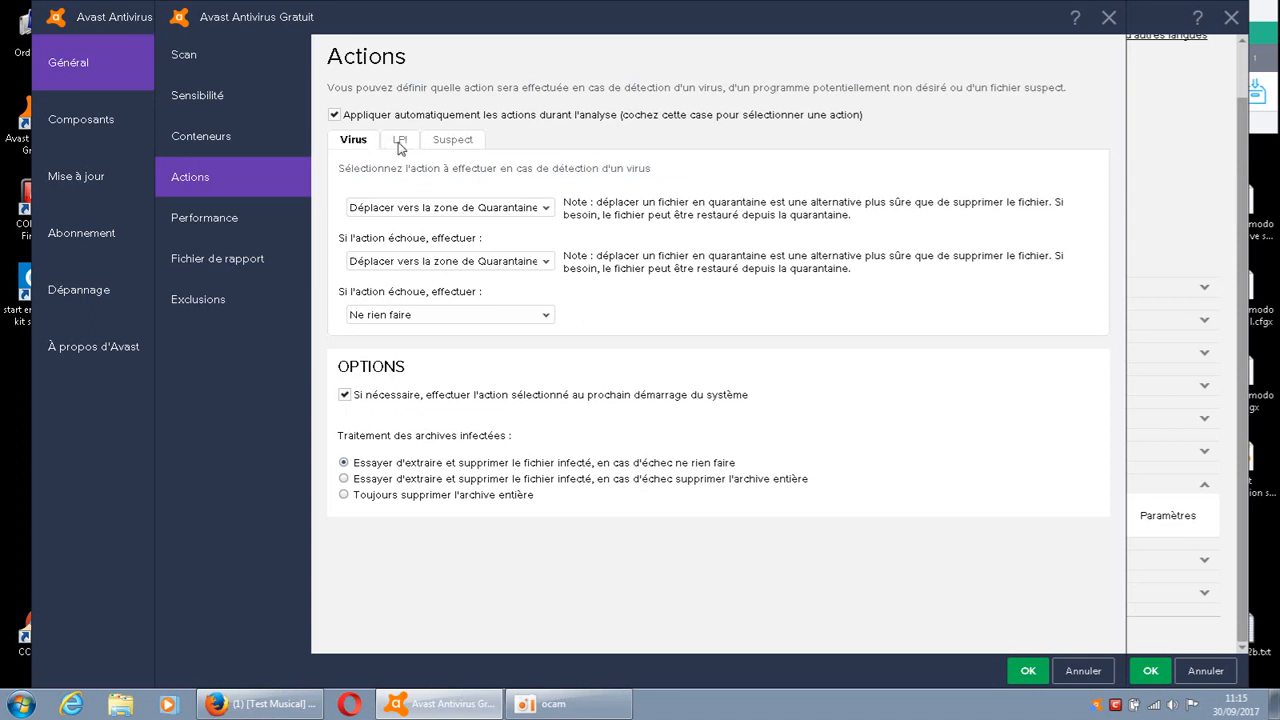
{"action": "left_click", "coordinate": [400, 145]}
{"action": "left_click", "coordinate": [441, 145]}
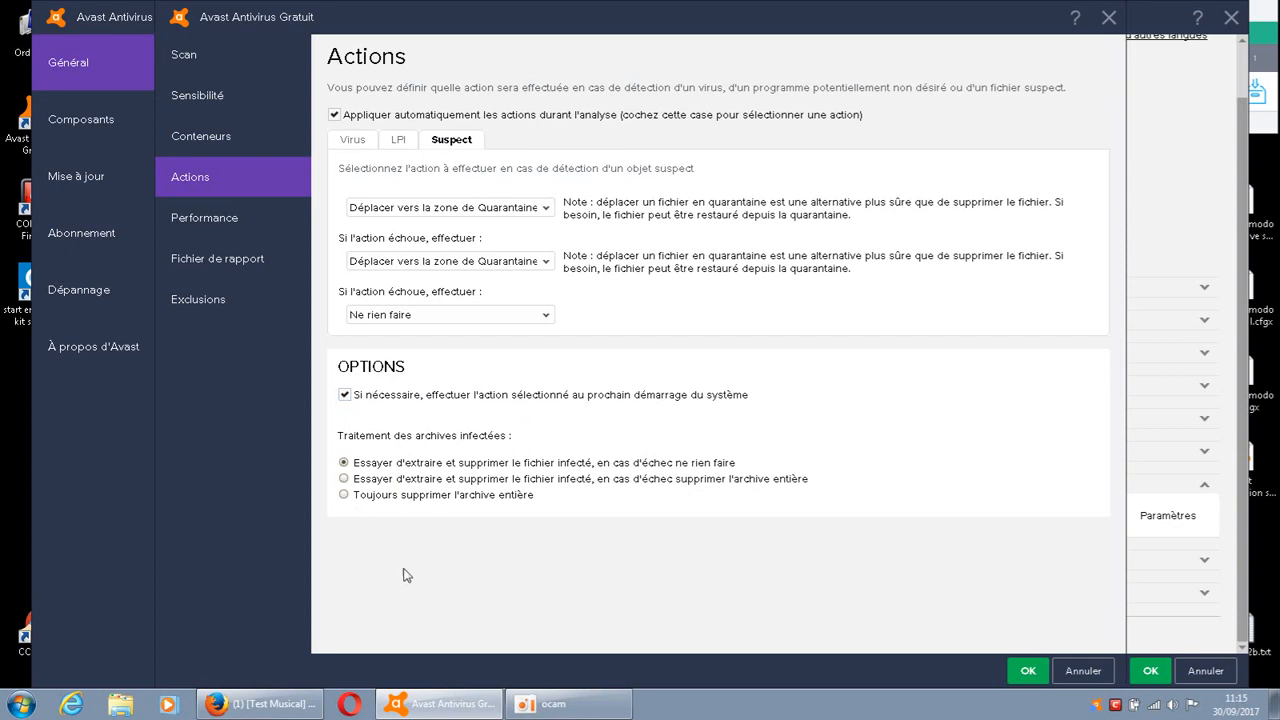
{"action": "left_click", "coordinate": [183, 228]}
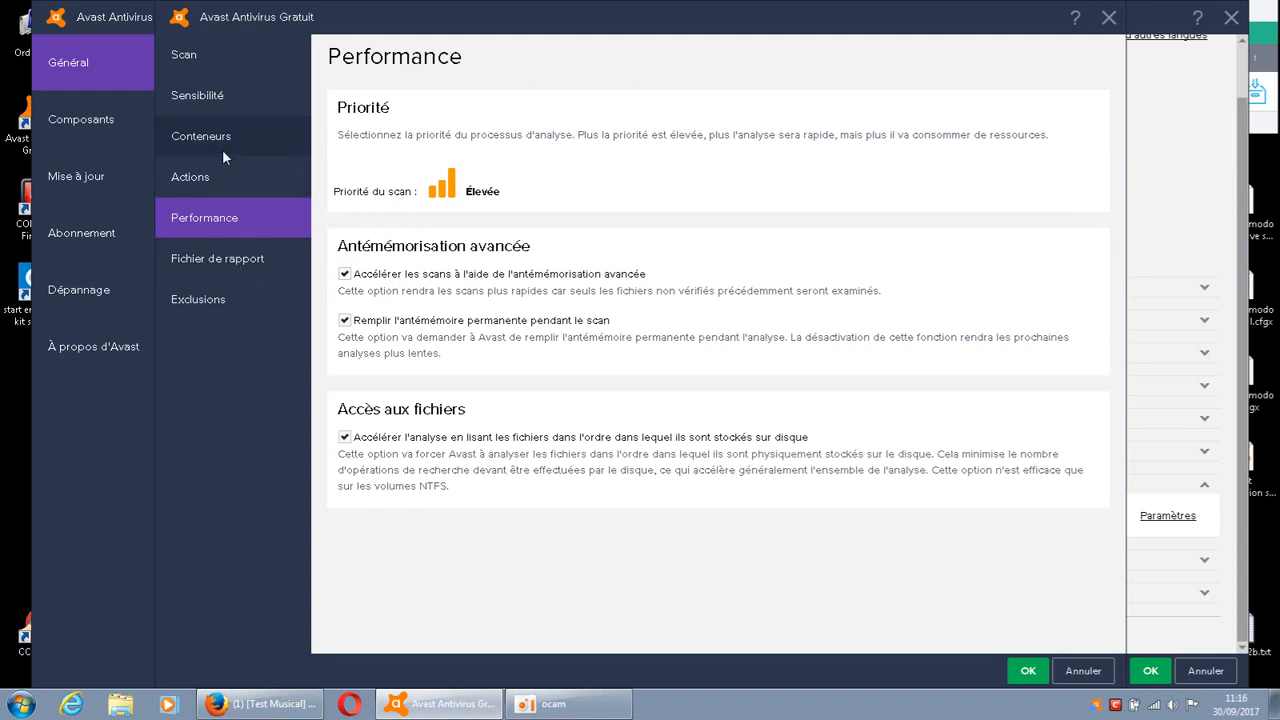
{"action": "left_click", "coordinate": [202, 300]}
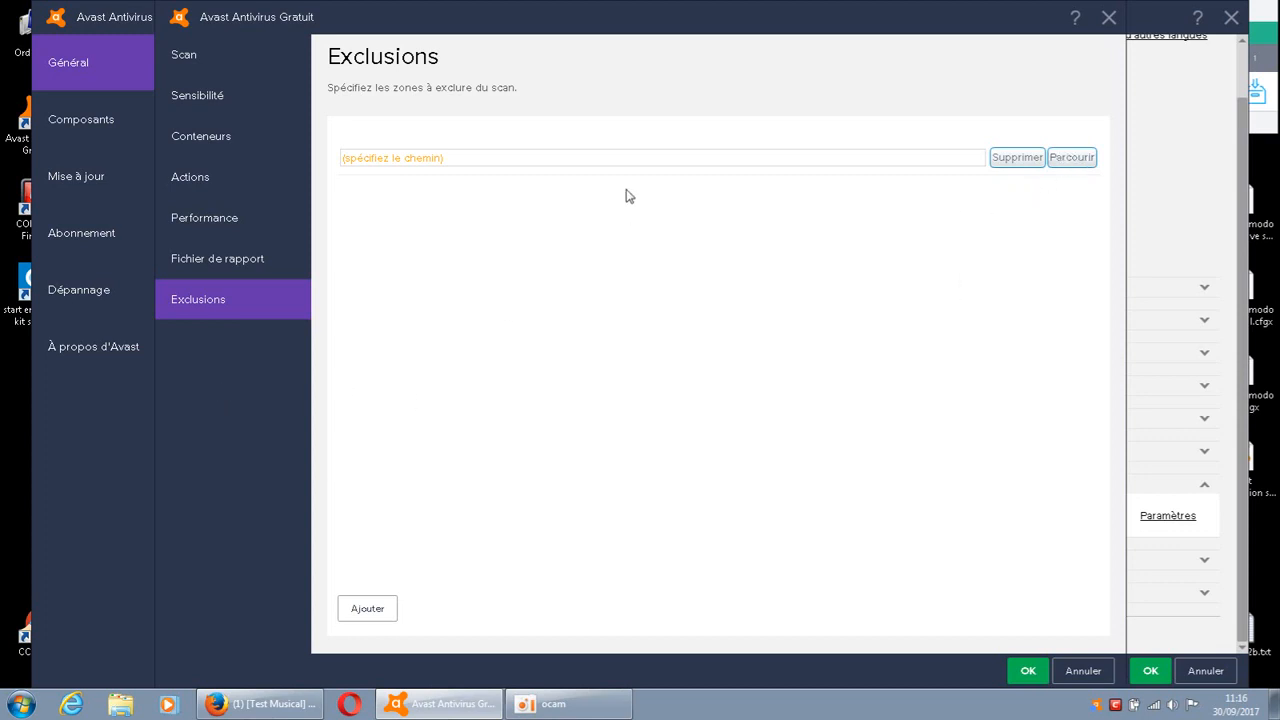
{"action": "left_click", "coordinate": [220, 103]}
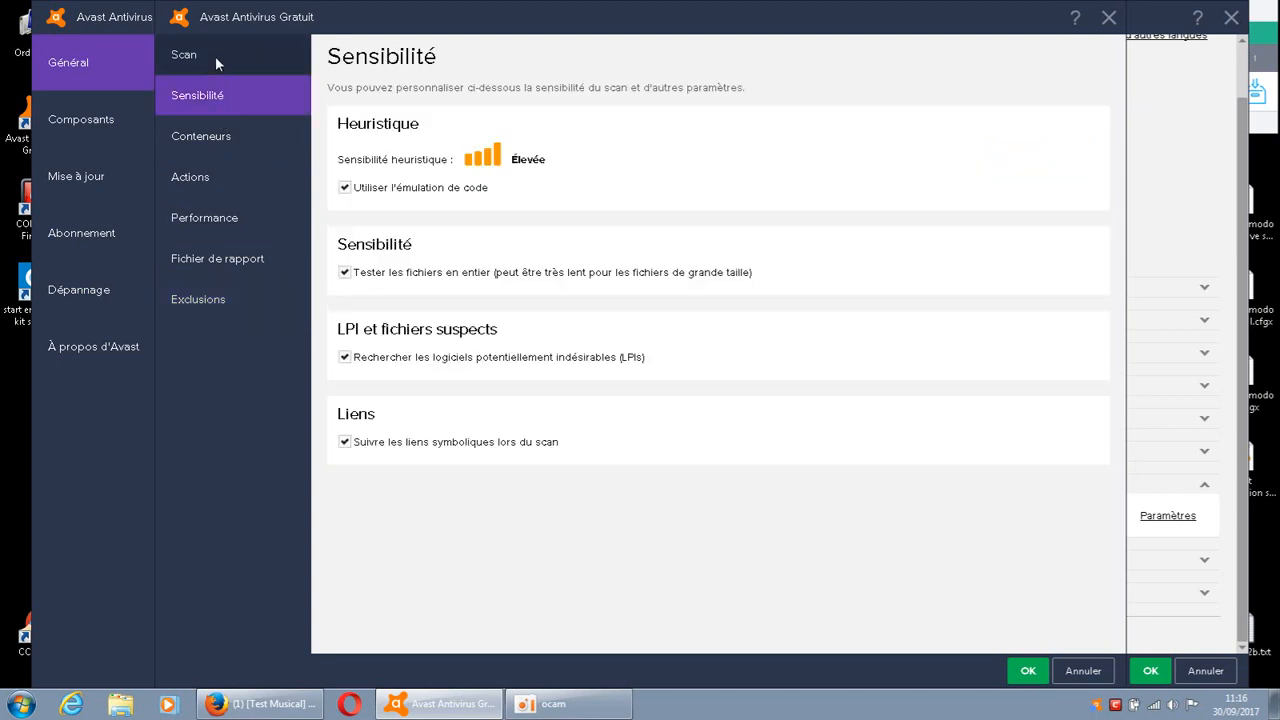
{"action": "left_click", "coordinate": [215, 56]}
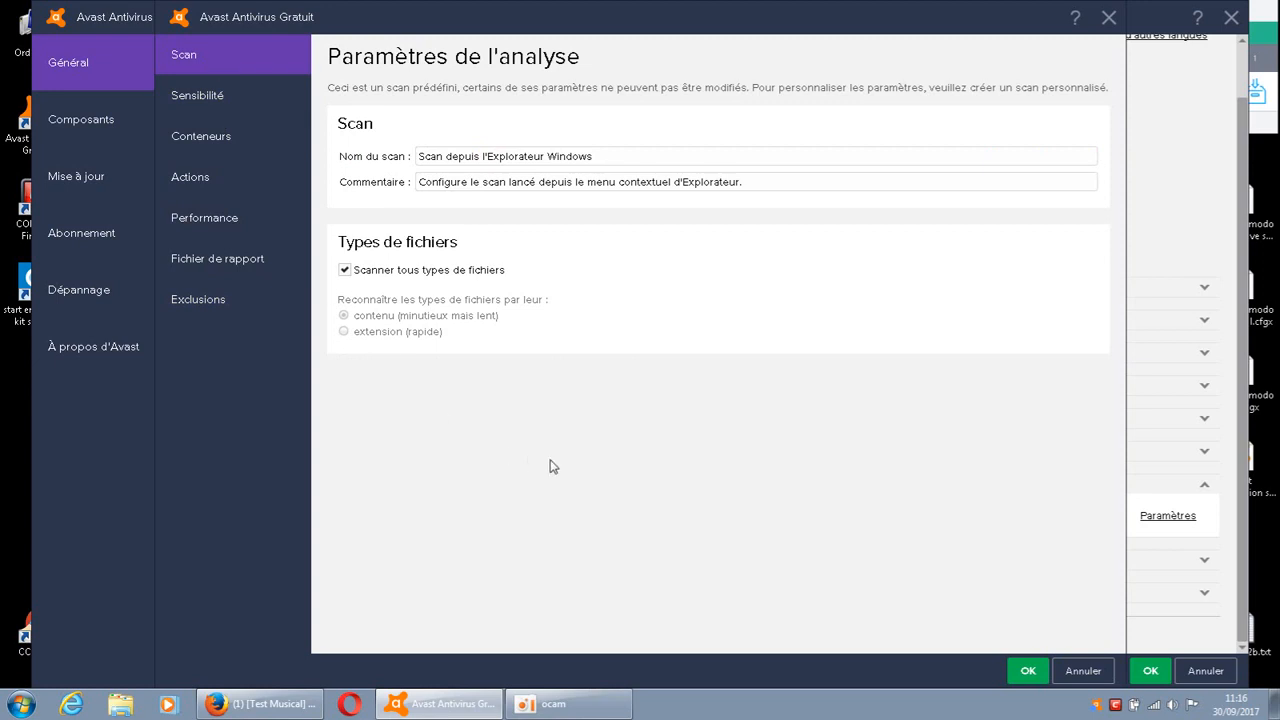
- Save the Explorer scan parameters and the general settings, checking the Smart Scan section before saving, and close the Avast window
{"action": "left_click", "coordinate": [1022, 674]}
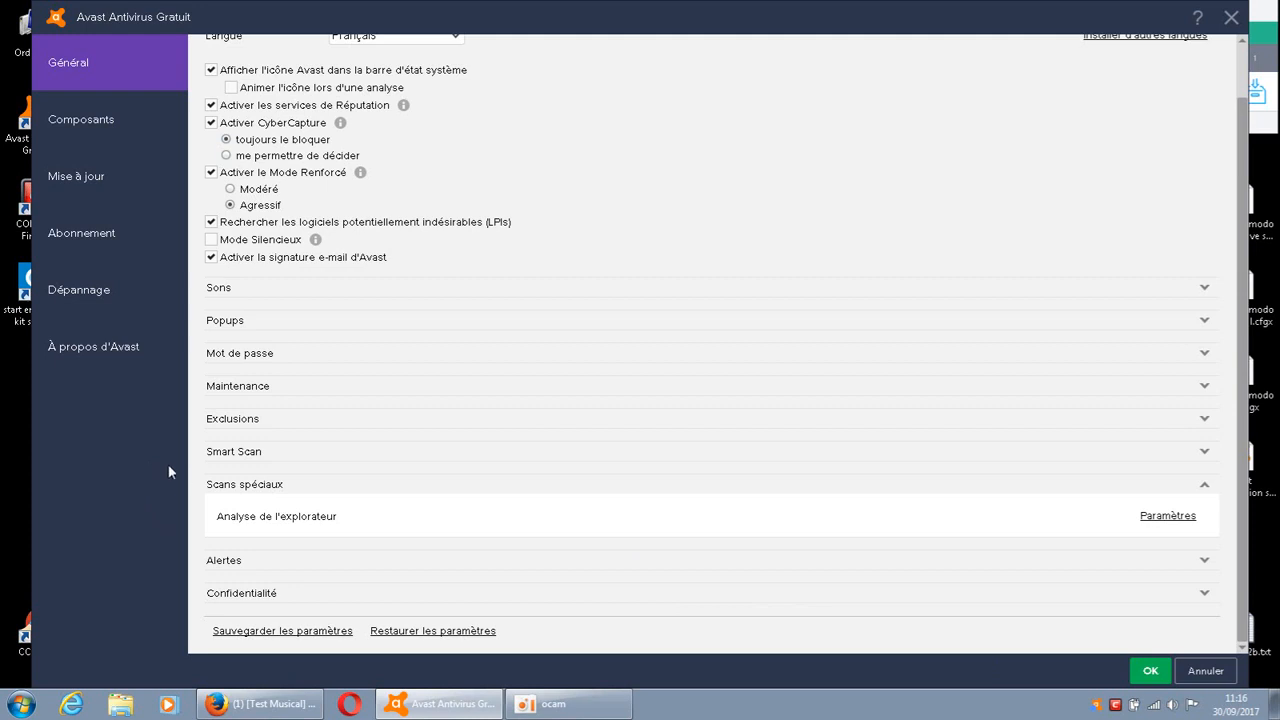
{"action": "left_click", "coordinate": [316, 452]}
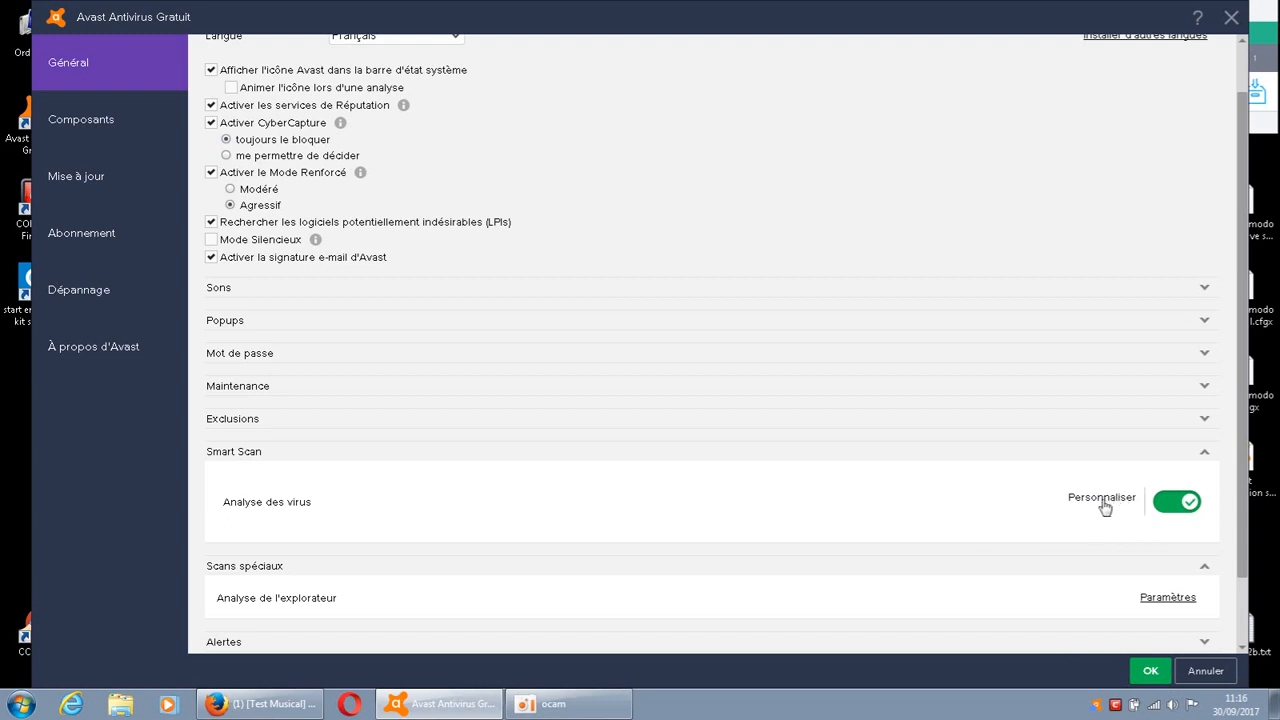
{"action": "left_click", "coordinate": [1149, 672]}
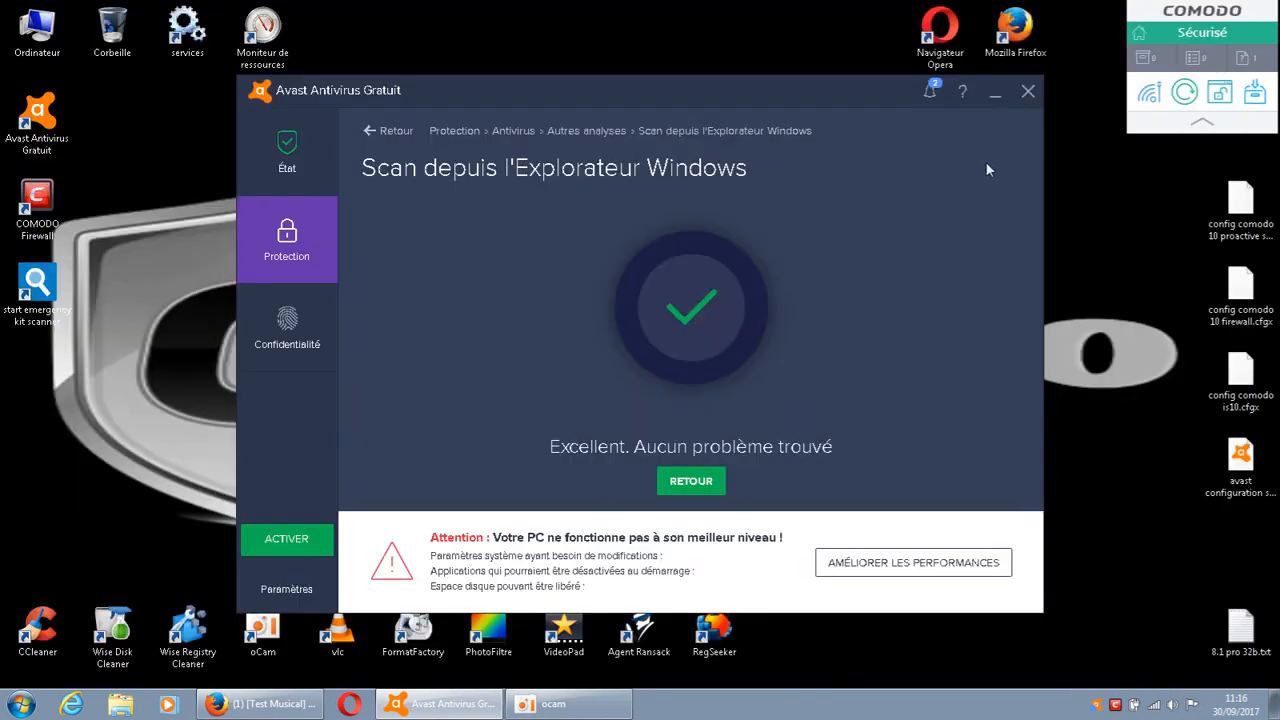
{"action": "left_click", "coordinate": [1028, 92]}
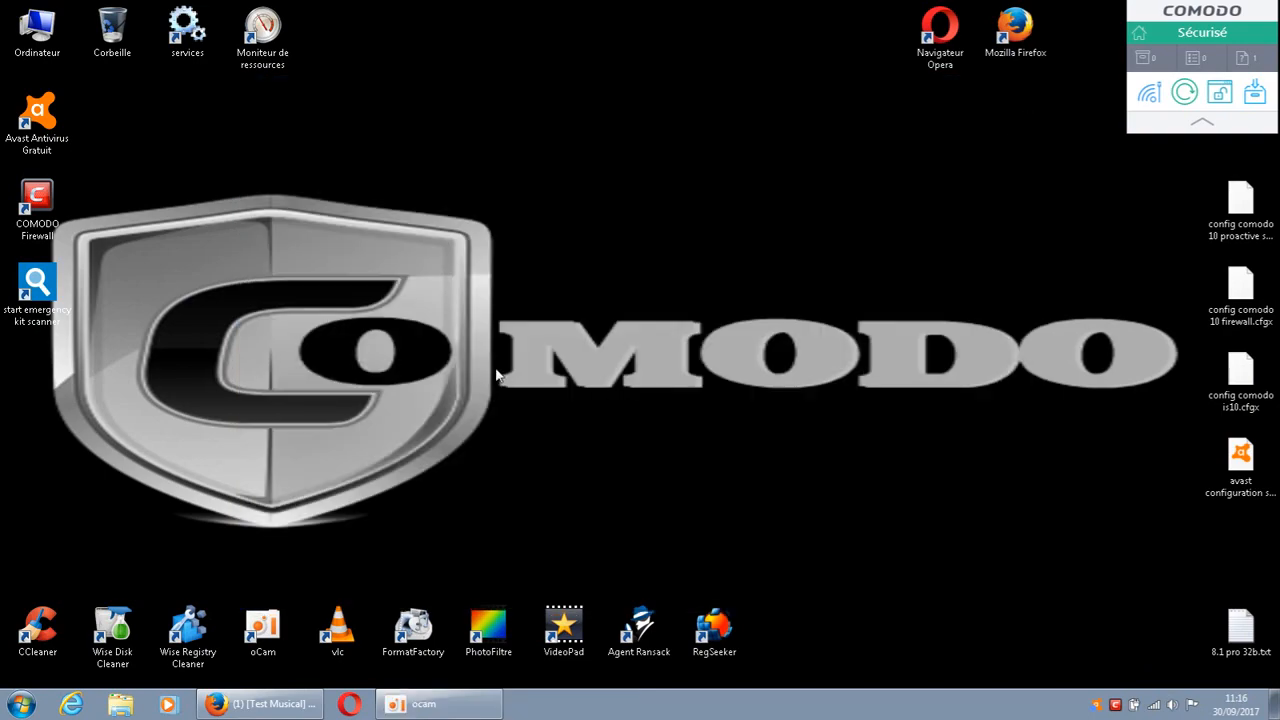